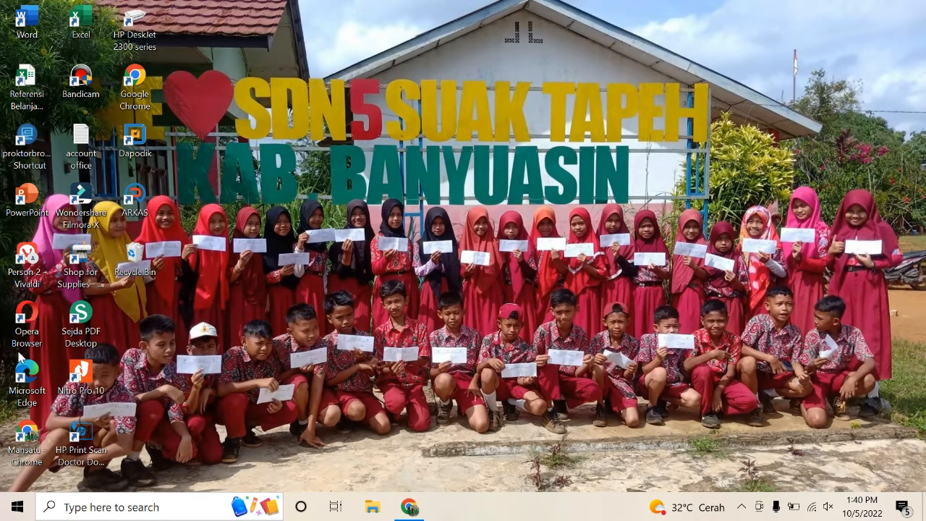
Step: Launch Google Chrome from its desktop shortcut
{"action": "double_click", "coordinate": [141, 93]}
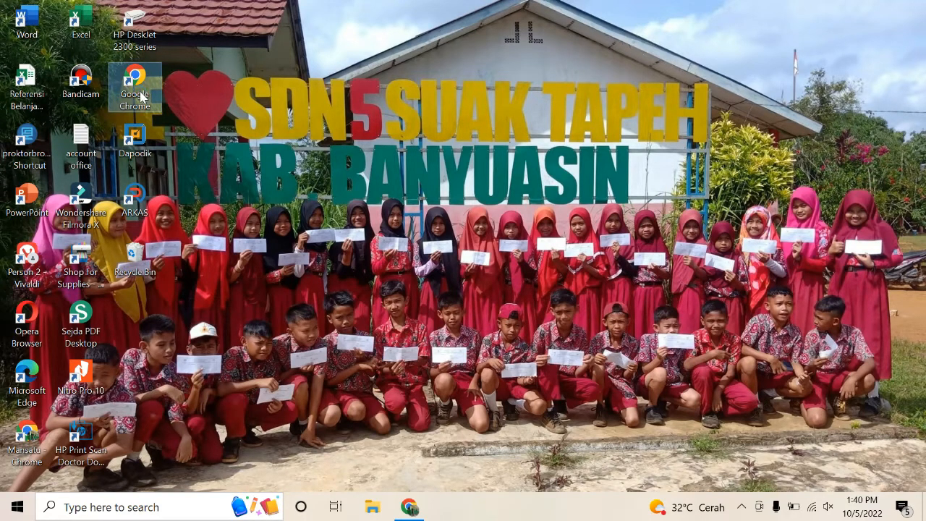
{"action": "right_click", "coordinate": [140, 92]}
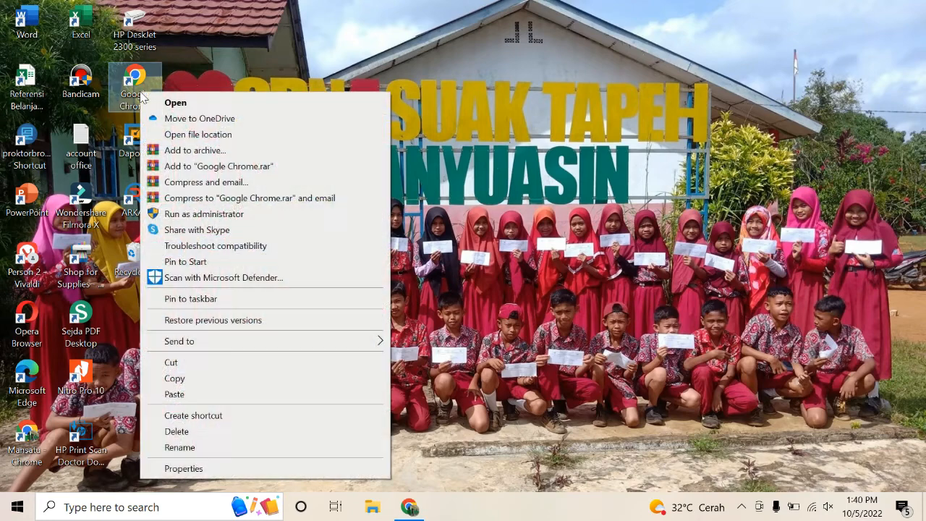
{"action": "left_click", "coordinate": [183, 111]}
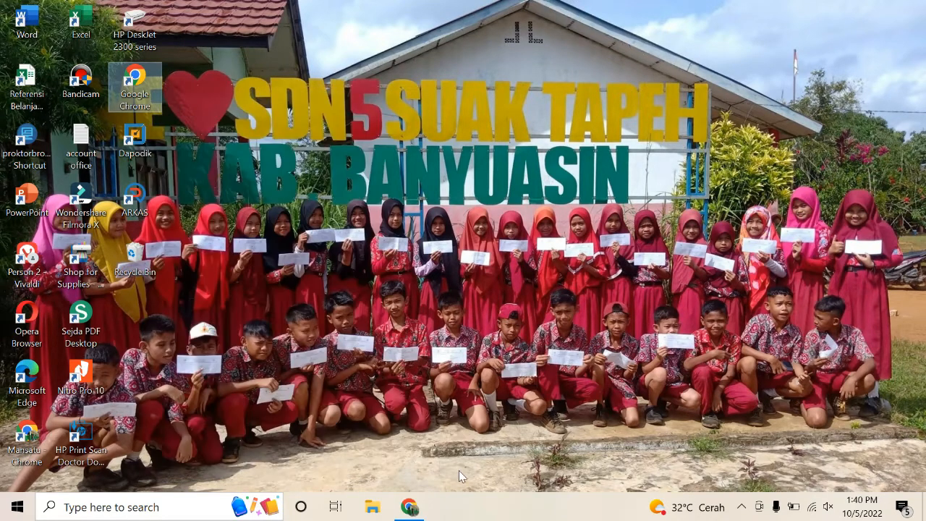
Step: Go to the anbk.kemdikbud.go.id website
{"action": "type", "text": "a"}
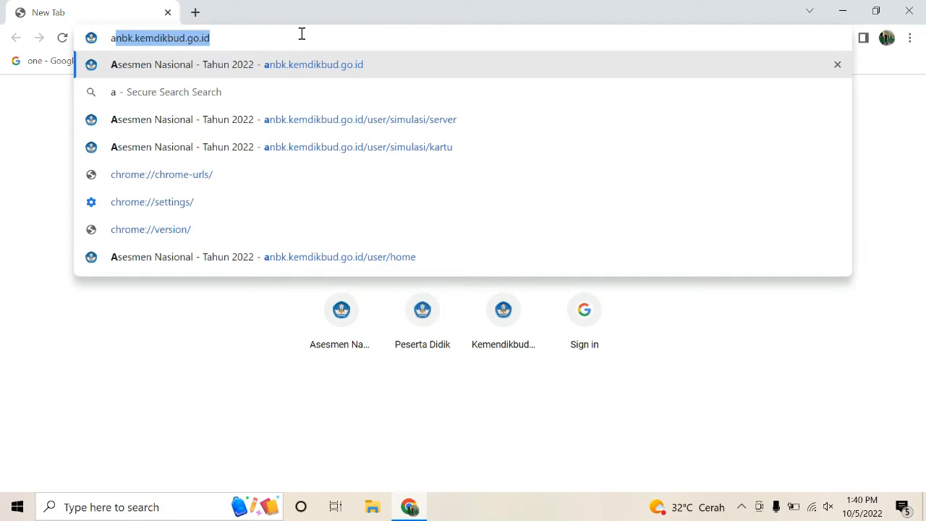
{"action": "type", "text": "nbk.kemdikbud.go.id"}
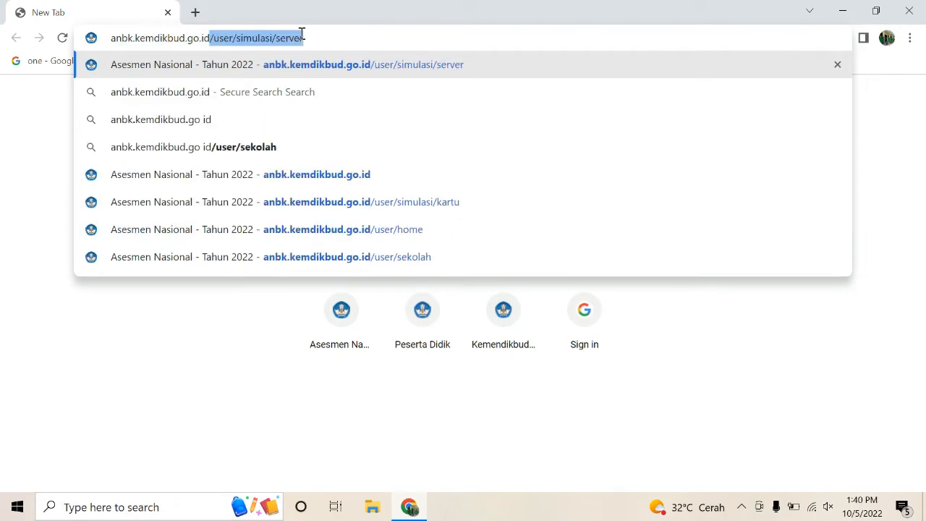
{"action": "key", "text": "BackSpace"}
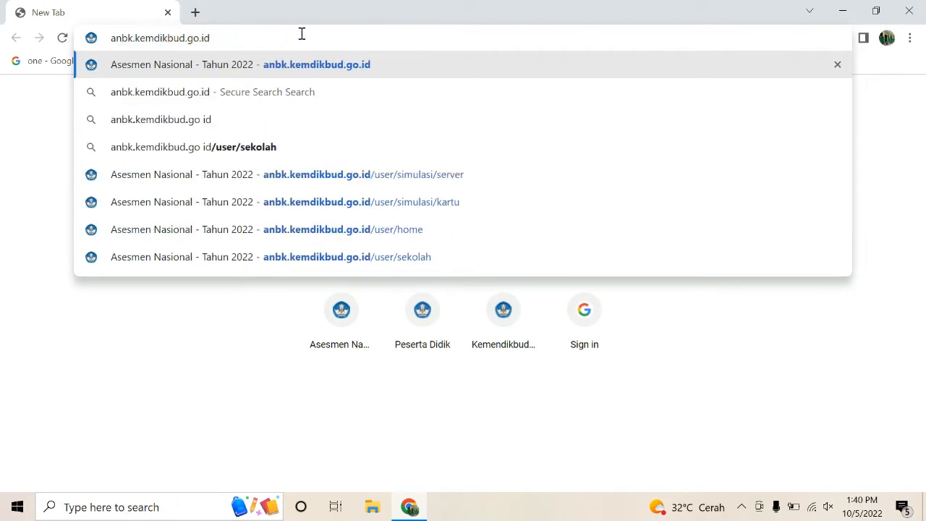
{"action": "key", "text": "Return"}
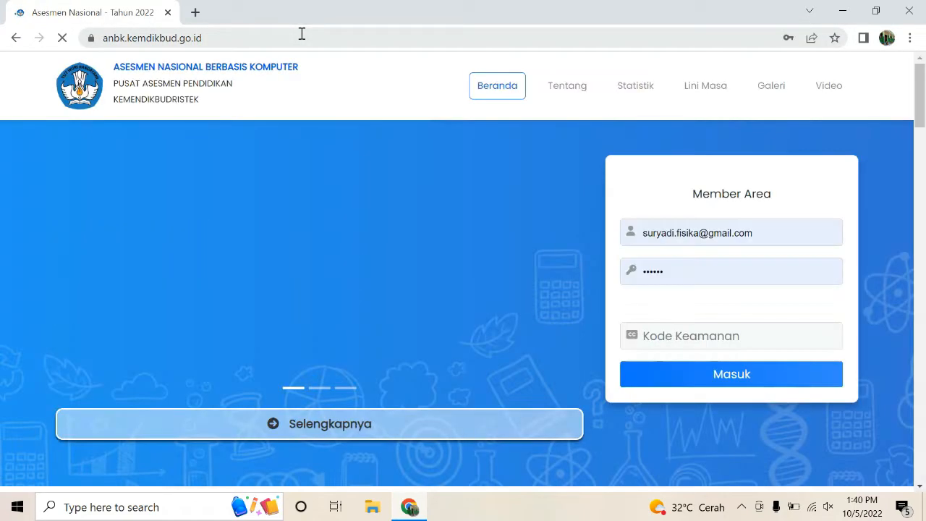
Step: Sign in to the Member Area with the school's saved username, password and captcha code
{"action": "triple_click", "coordinate": [791, 228]}
{"action": "key", "text": "BackSpace"}
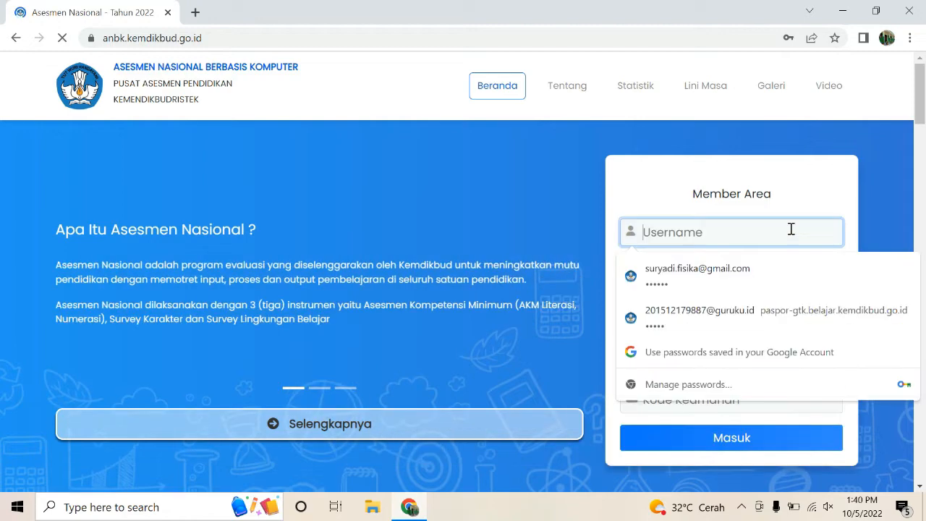
{"action": "type", "text": "D"}
{"action": "left_click", "coordinate": [751, 283]}
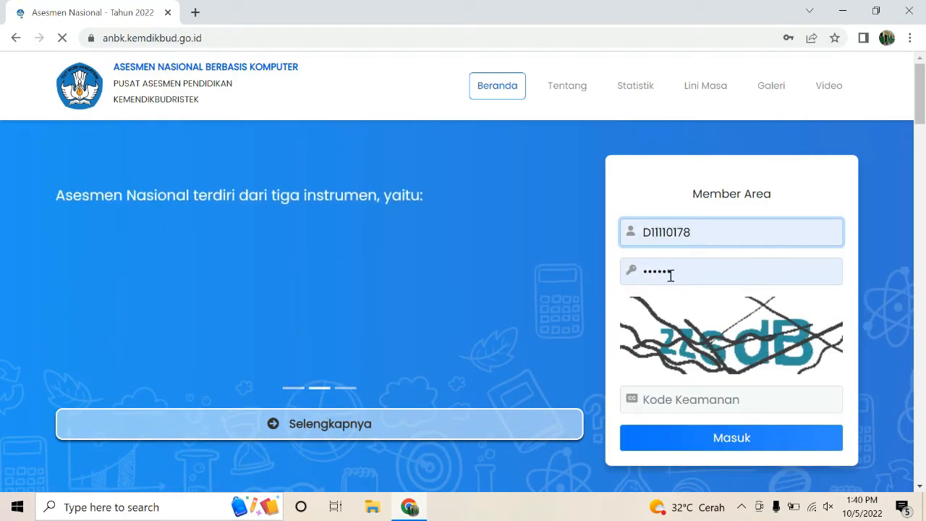
{"action": "left_click", "coordinate": [676, 398]}
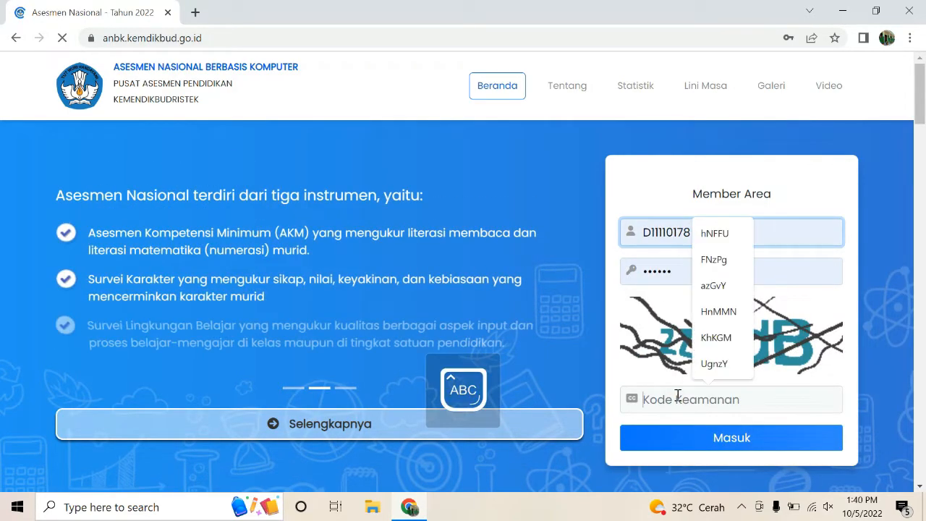
{"action": "type", "text": "2"}
{"action": "key", "text": "BackSpace"}
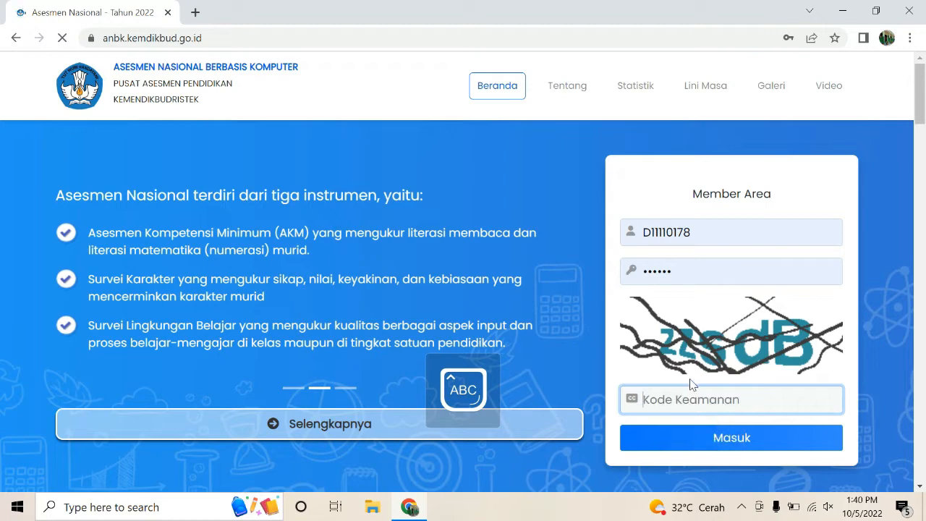
{"action": "key", "text": "Caps_Lock"}
{"action": "type", "text": "zz"}
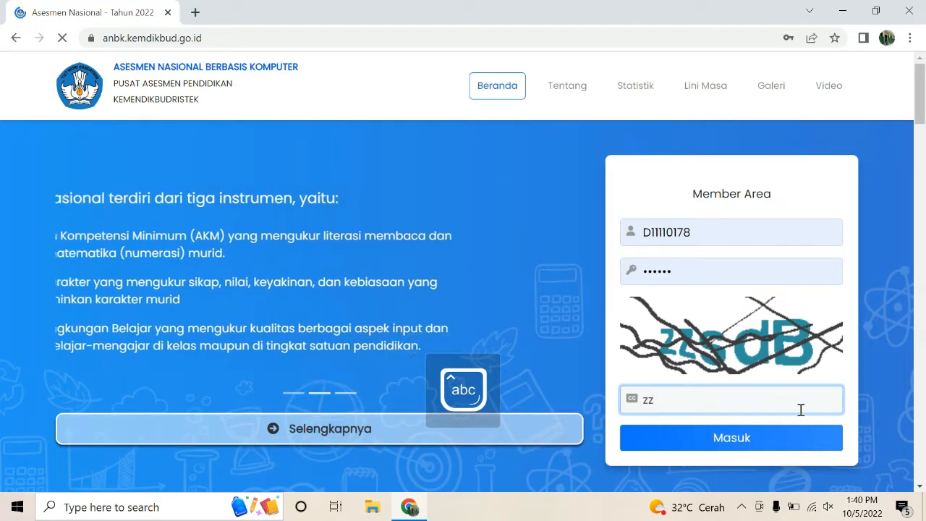
{"action": "type", "text": "sdB"}
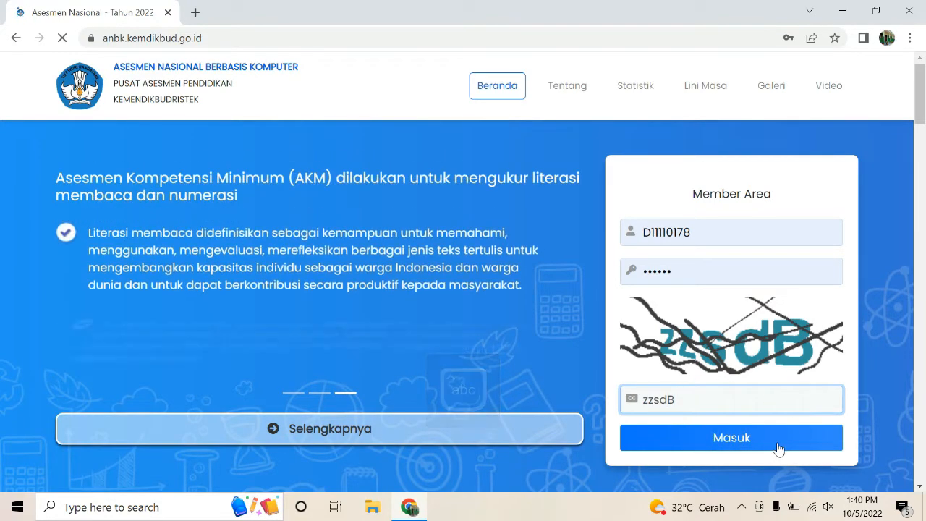
{"action": "left_click", "coordinate": [778, 449]}
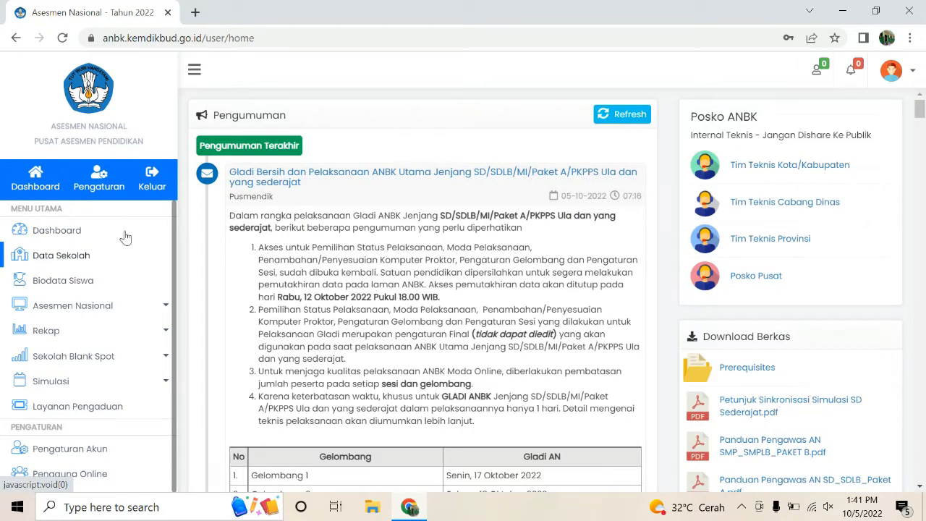
Step: Read the Gladi Bersih schedule tables in Pengumuman, then go to Data Sekolah
{"action": "scroll", "coordinate": [488, 233], "scroll_direction": "down", "scroll_amount": 2}
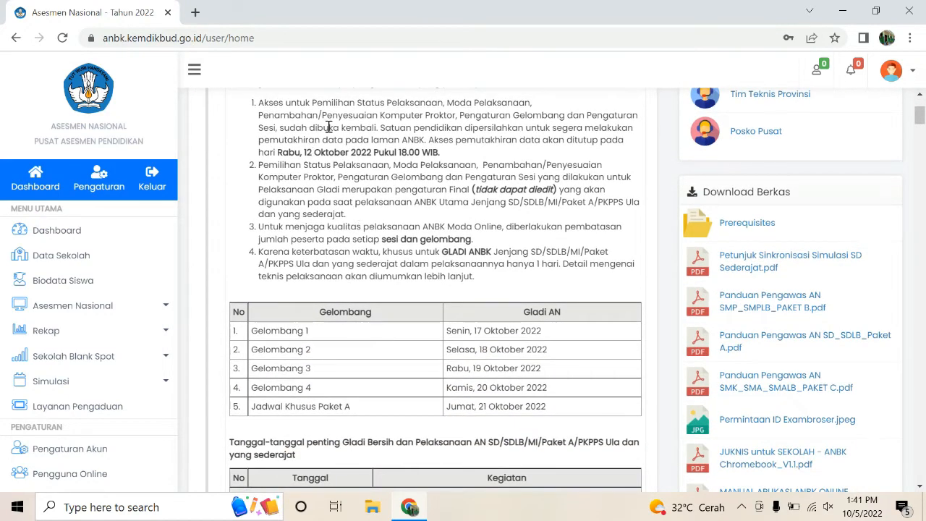
{"action": "scroll", "coordinate": [326, 128], "scroll_direction": "up", "scroll_amount": 1}
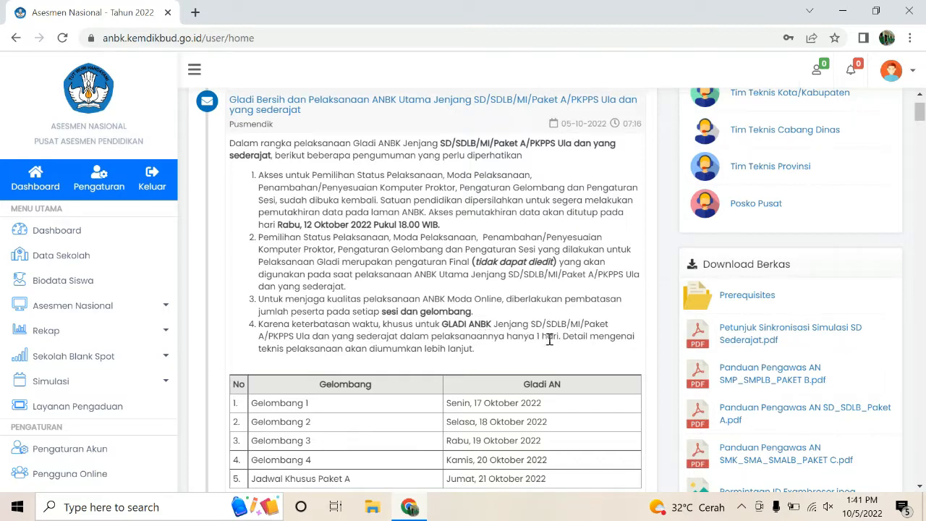
{"action": "scroll", "coordinate": [455, 336], "scroll_direction": "down", "scroll_amount": 3}
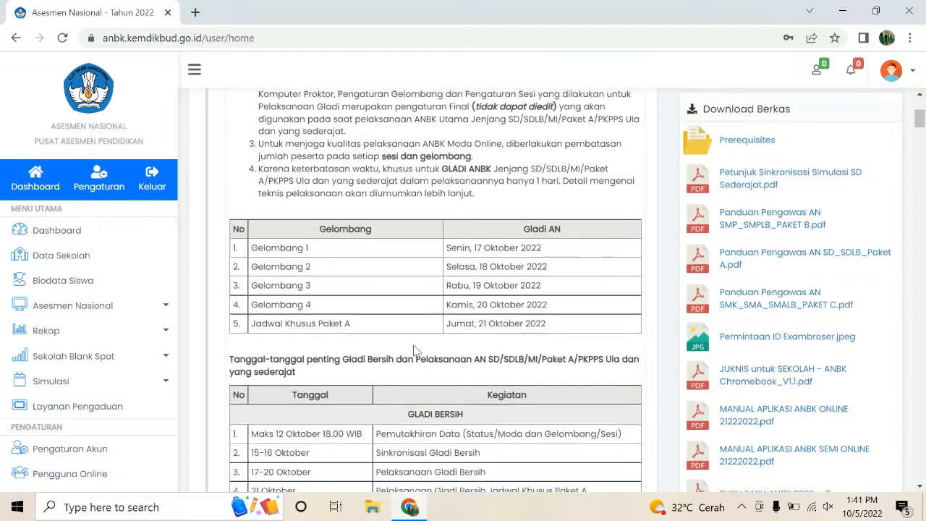
{"action": "scroll", "coordinate": [408, 351], "scroll_direction": "down", "scroll_amount": 1}
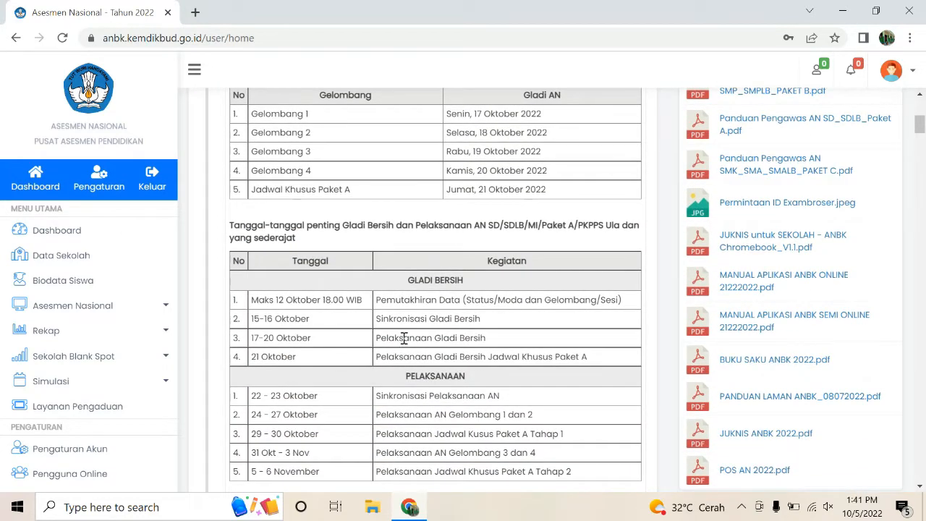
{"action": "left_click", "coordinate": [83, 262]}
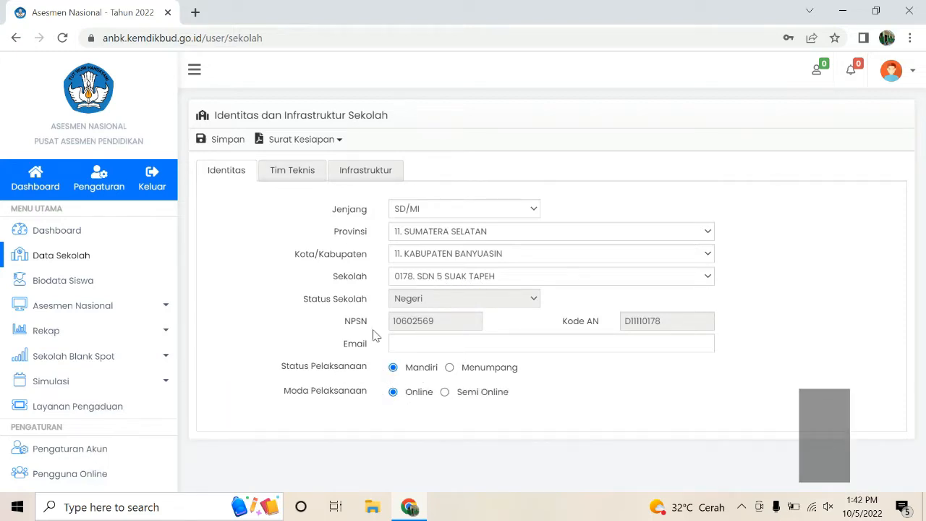
Step: On the Infrastruktur tab, set Jumlah Client (Milik) to 5 and Jumlah Client (Bukan Milik) to 7
{"action": "left_click", "coordinate": [295, 172]}
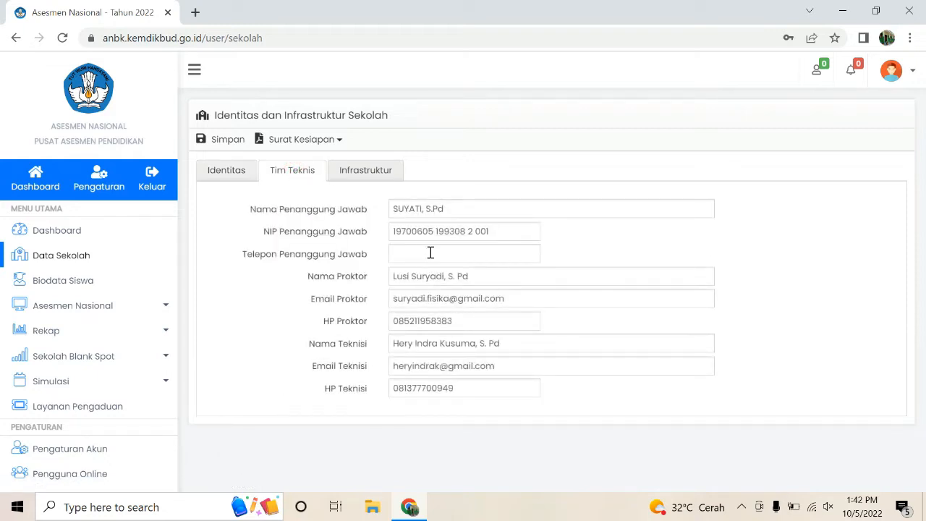
{"action": "left_click", "coordinate": [347, 177]}
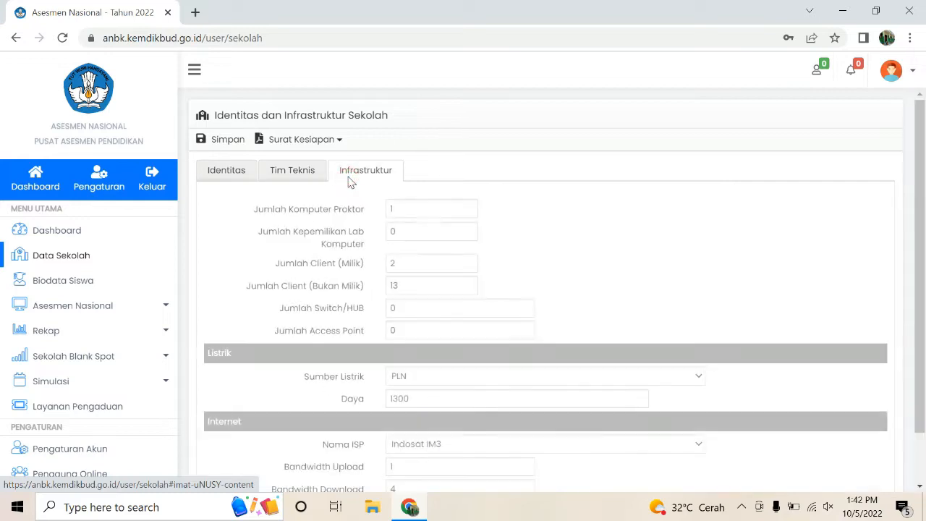
{"action": "left_click", "coordinate": [432, 218]}
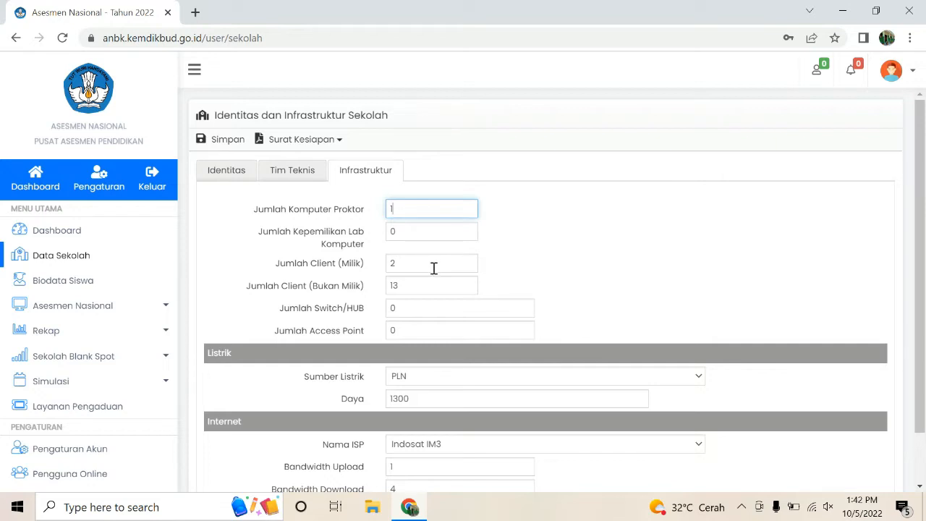
{"action": "double_click", "coordinate": [390, 268]}
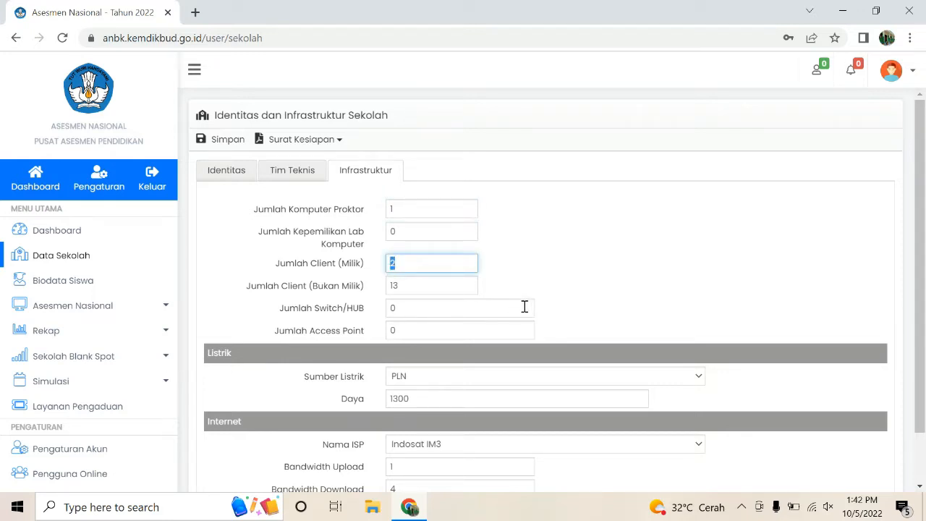
{"action": "type", "text": "5"}
{"action": "double_click", "coordinate": [417, 287]}
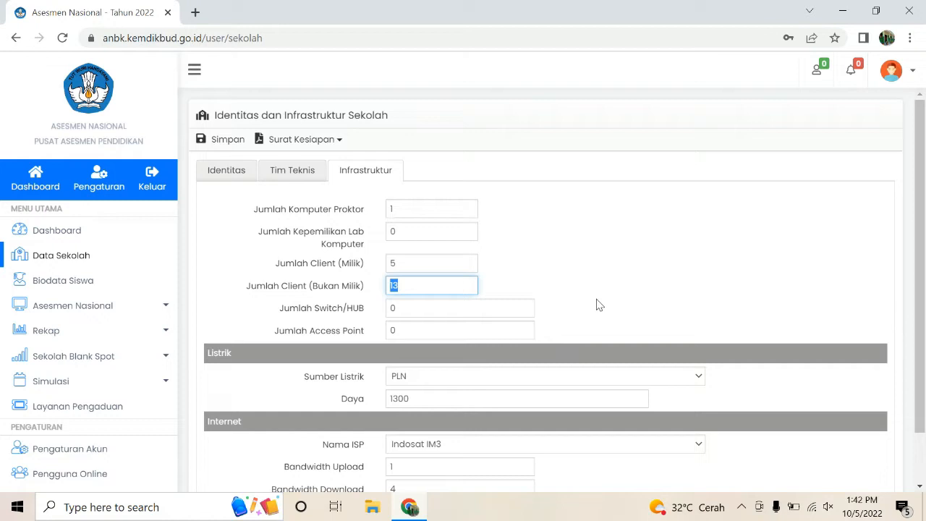
{"action": "type", "text": "7"}
{"action": "left_click", "coordinate": [610, 267]}
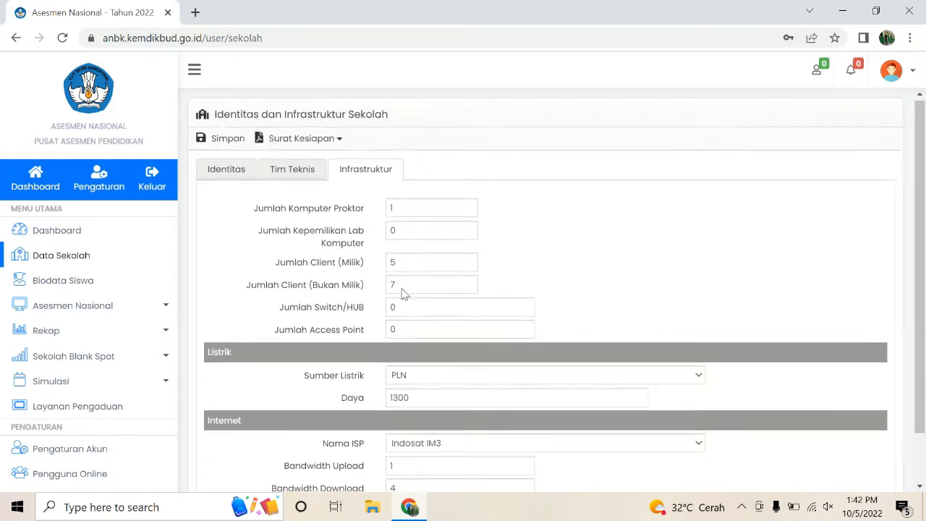
{"action": "scroll", "coordinate": [432, 333], "scroll_direction": "down", "scroll_amount": 1}
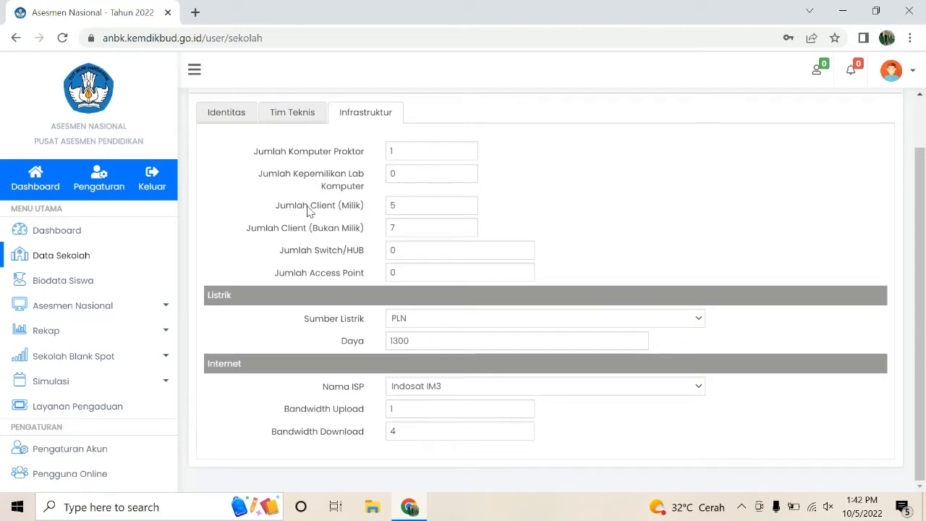
{"action": "scroll", "coordinate": [283, 207], "scroll_direction": "up", "scroll_amount": 1}
Step: Attempt to save the school data and dismiss the incomplete-form warning
{"action": "left_click", "coordinate": [223, 142]}
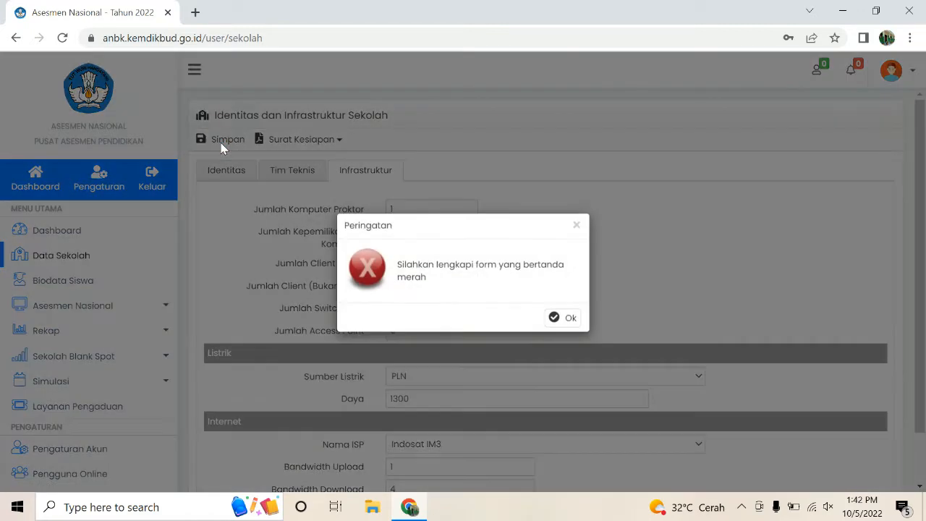
{"action": "left_click", "coordinate": [567, 322]}
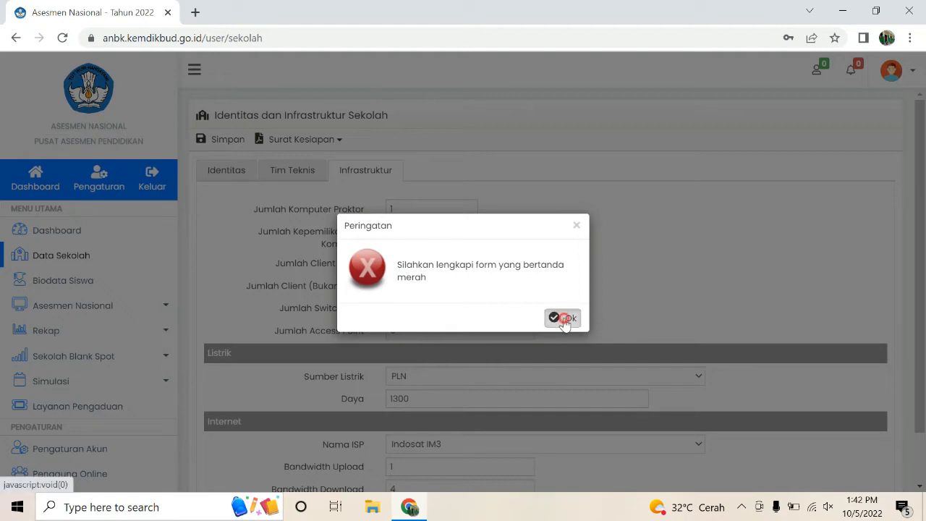
{"action": "scroll", "coordinate": [505, 306], "scroll_direction": "down", "scroll_amount": 1}
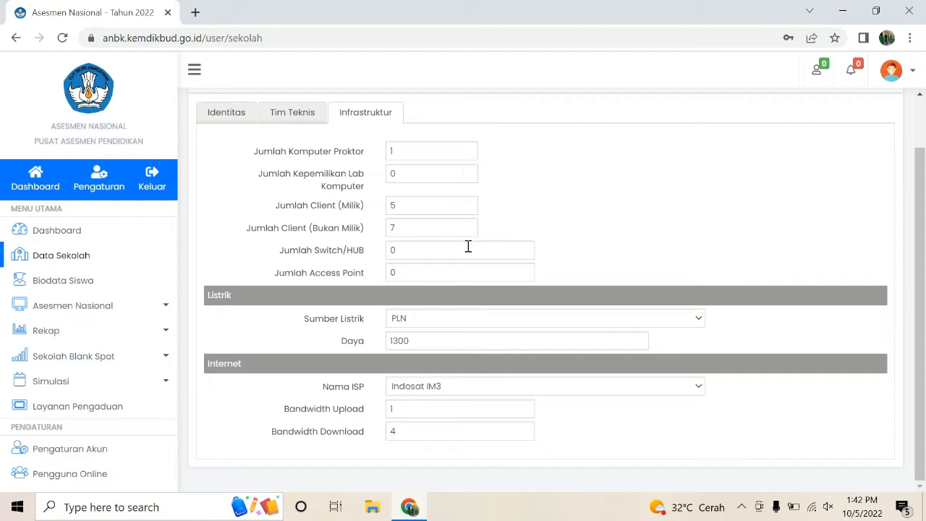
{"action": "scroll", "coordinate": [425, 227], "scroll_direction": "up", "scroll_amount": 1}
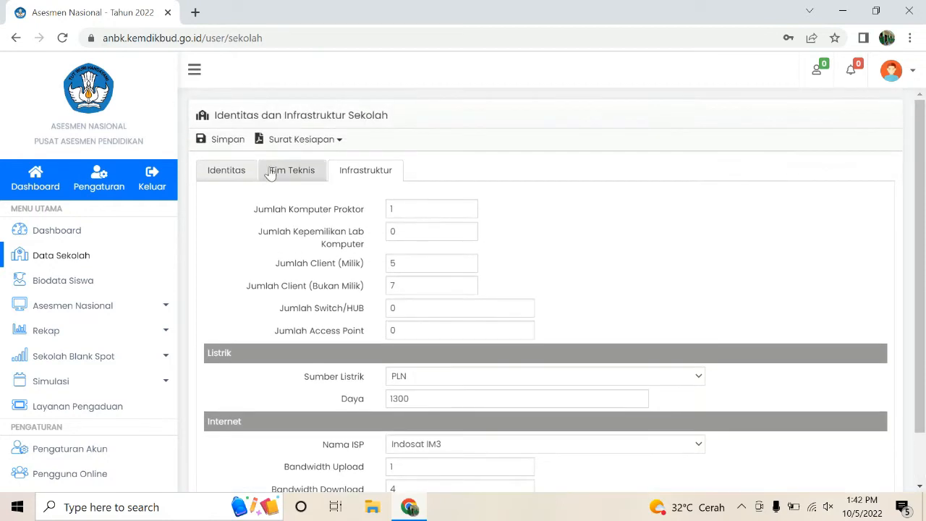
Step: Fill in the responsible person's phone number on Tim Teknis and save it
{"action": "left_click", "coordinate": [278, 169]}
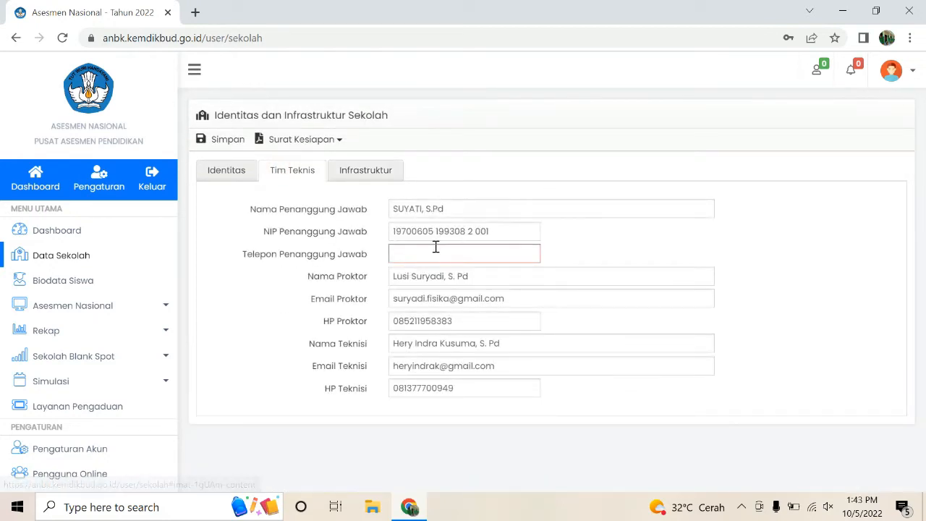
{"action": "left_click", "coordinate": [436, 248]}
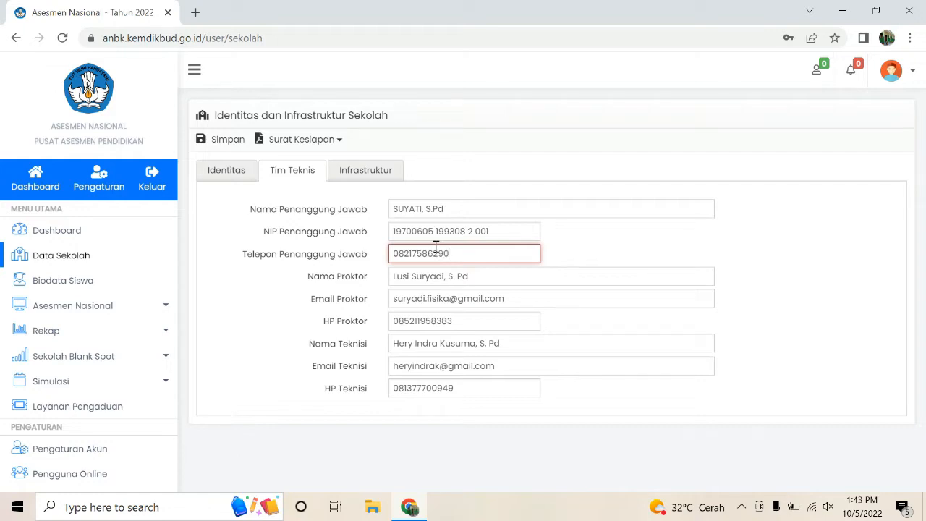
{"action": "left_click", "coordinate": [227, 140]}
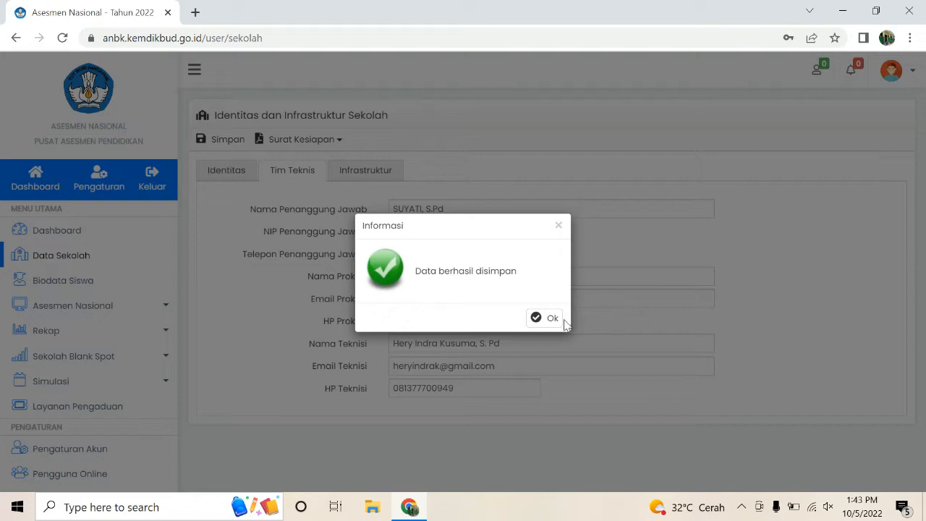
{"action": "left_click", "coordinate": [556, 317]}
{"action": "left_click", "coordinate": [378, 178]}
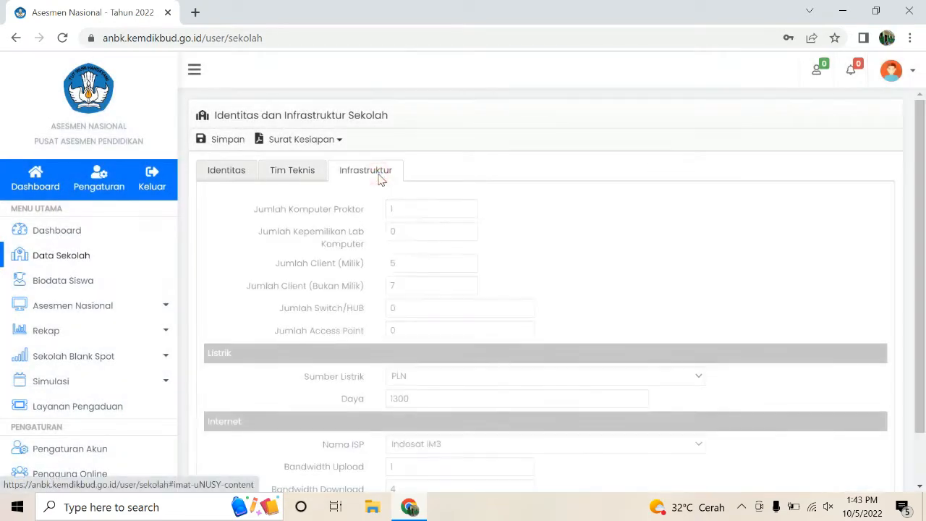
Step: Save the Infrastruktur details with 5 owned and 7 non-owned clients and confirm
{"action": "left_click", "coordinate": [418, 264]}
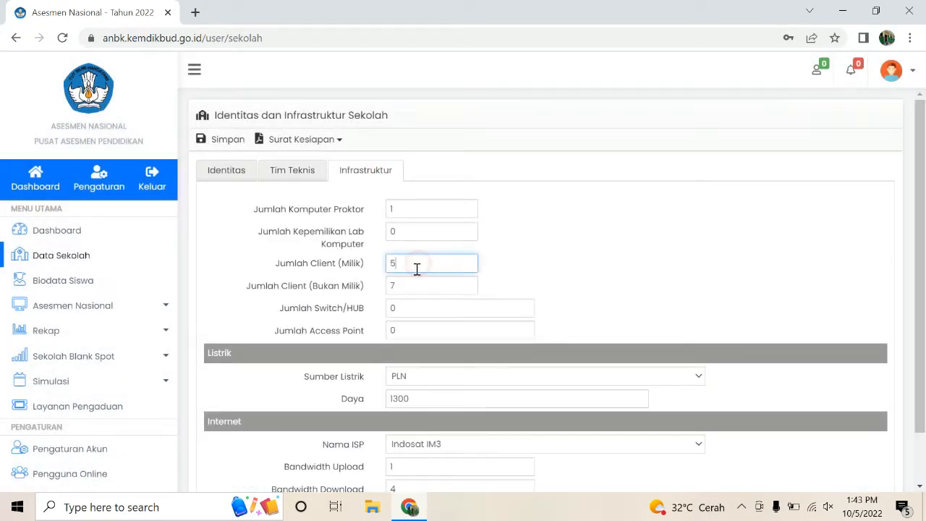
{"action": "left_click", "coordinate": [238, 141]}
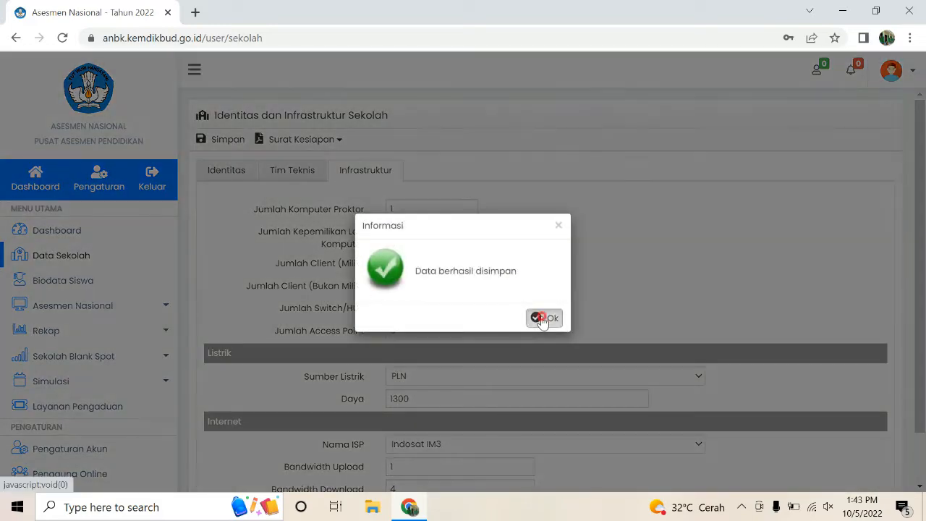
{"action": "left_click", "coordinate": [543, 316]}
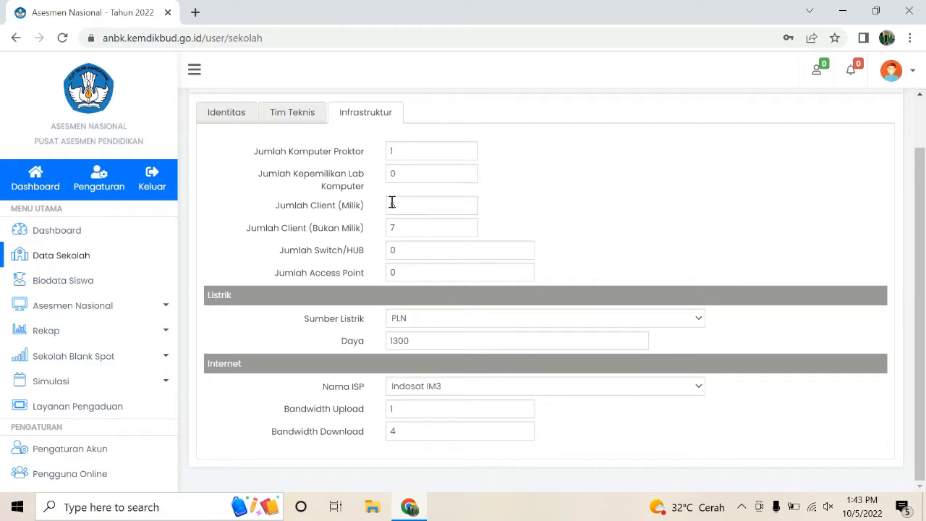
{"action": "scroll", "coordinate": [588, 246], "scroll_direction": "up", "scroll_amount": 1}
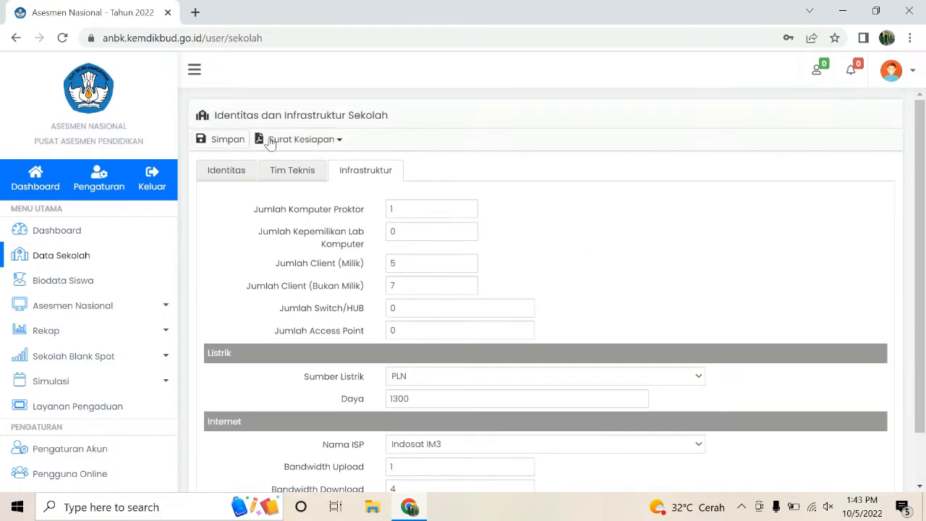
Step: Open the printable Surat Kesiapan letter and look through it
{"action": "left_click", "coordinate": [334, 141]}
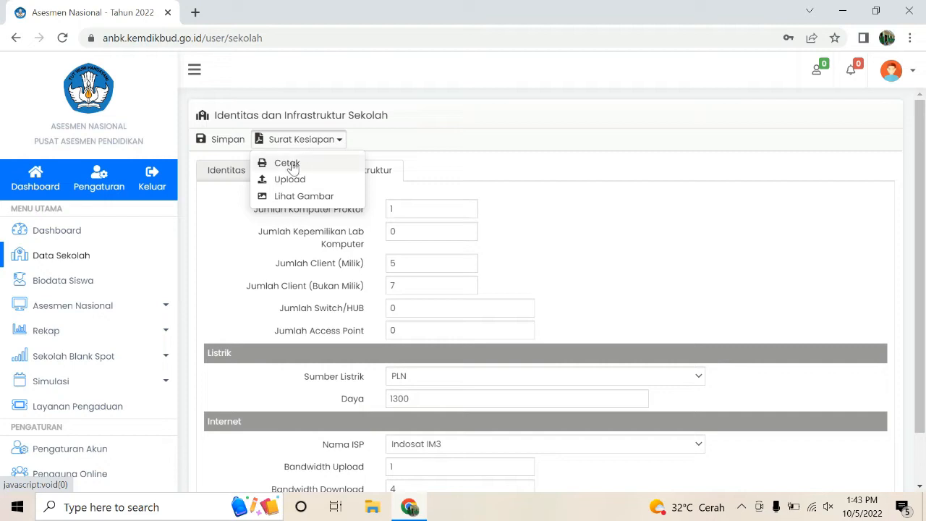
{"action": "left_click", "coordinate": [301, 166]}
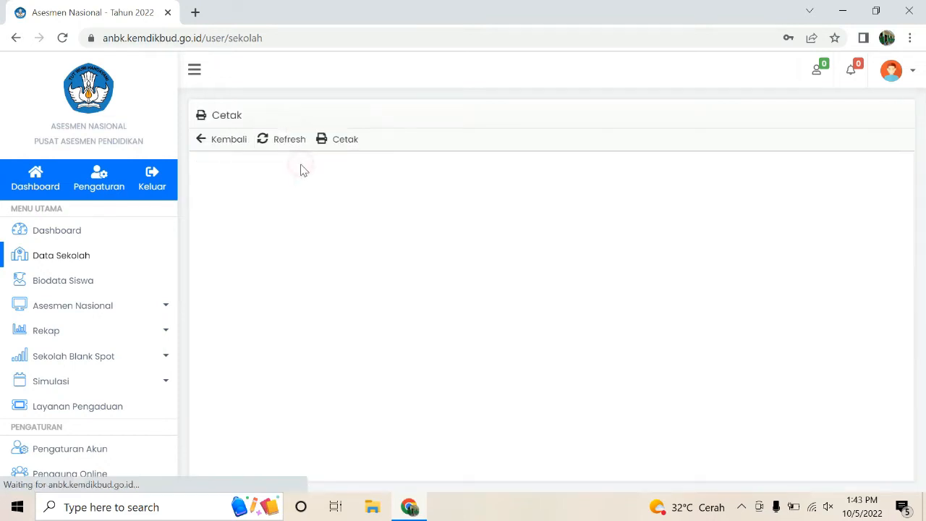
{"action": "scroll", "coordinate": [483, 246], "scroll_direction": "down", "scroll_amount": 1}
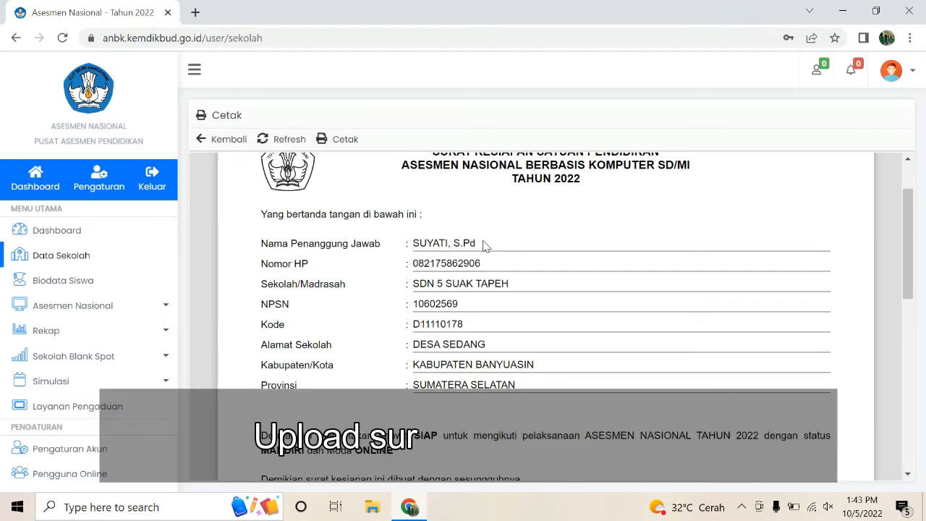
{"action": "scroll", "coordinate": [462, 239], "scroll_direction": "down", "scroll_amount": 1}
{"action": "scroll", "coordinate": [461, 238], "scroll_direction": "up", "scroll_amount": 1}
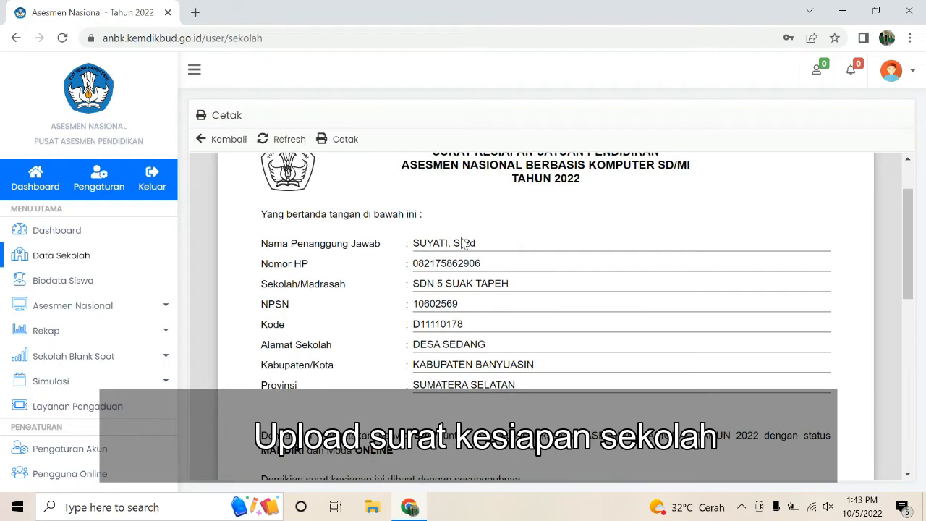
{"action": "scroll", "coordinate": [506, 246], "scroll_direction": "down", "scroll_amount": 3}
{"action": "scroll", "coordinate": [748, 303], "scroll_direction": "down", "scroll_amount": 4}
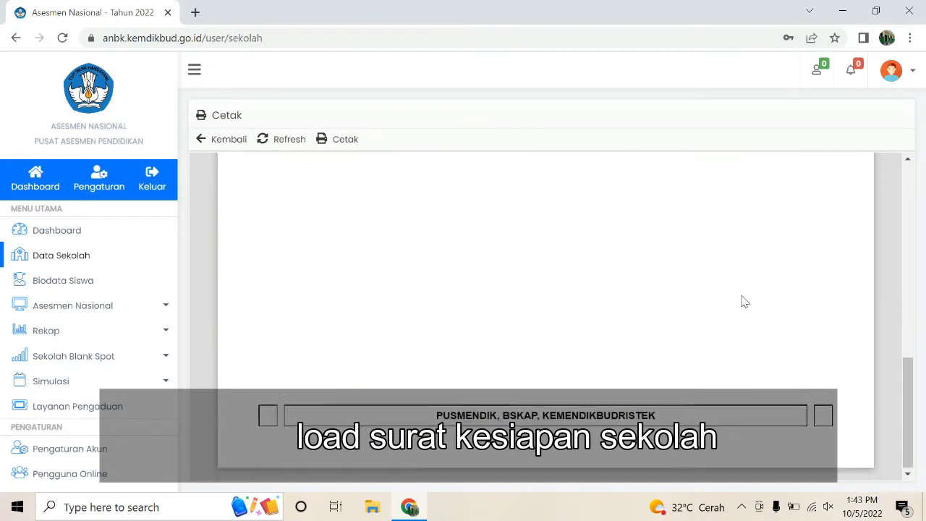
{"action": "scroll", "coordinate": [346, 162], "scroll_direction": "up", "scroll_amount": 1}
Step: Print the letter to Save as PDF rather than the Canon iP2700 printer
{"action": "left_click", "coordinate": [346, 141]}
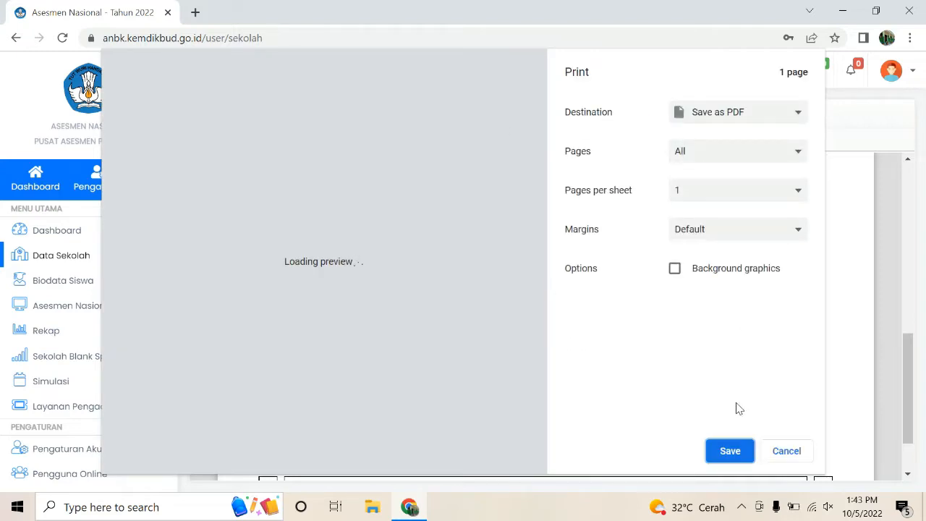
{"action": "left_click", "coordinate": [797, 114]}
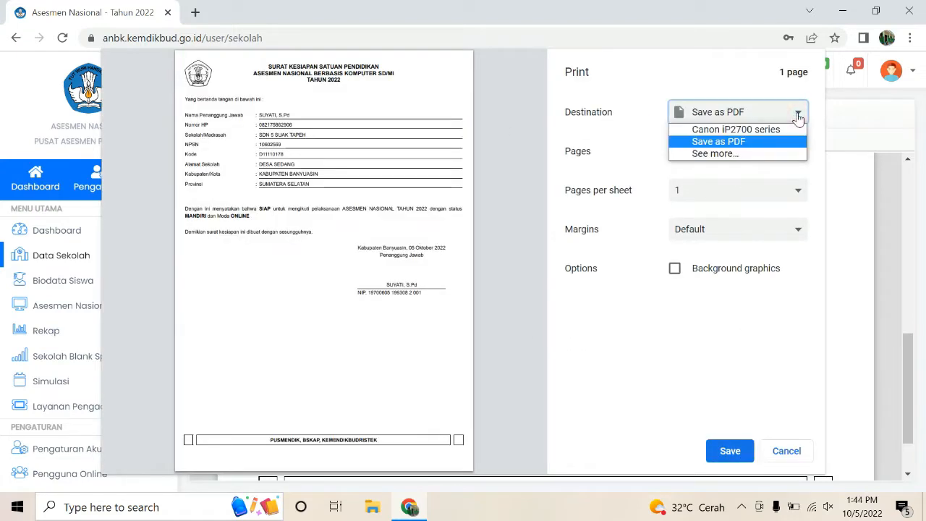
{"action": "left_click", "coordinate": [760, 132]}
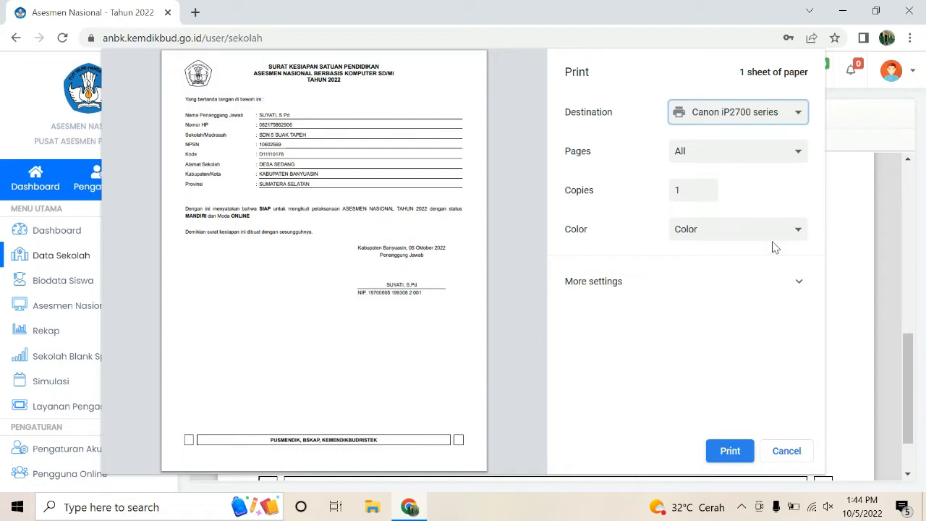
{"action": "left_click", "coordinate": [791, 114]}
{"action": "left_click", "coordinate": [724, 142]}
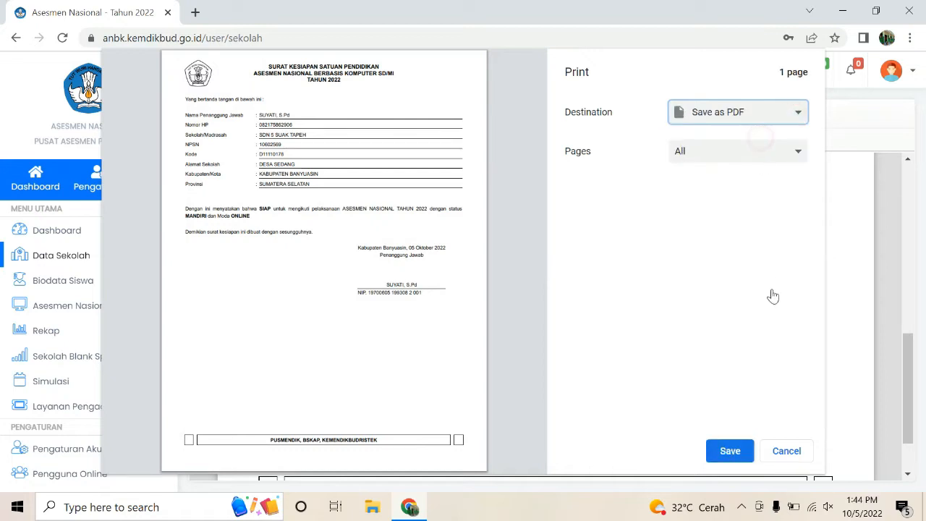
{"action": "left_click", "coordinate": [728, 450]}
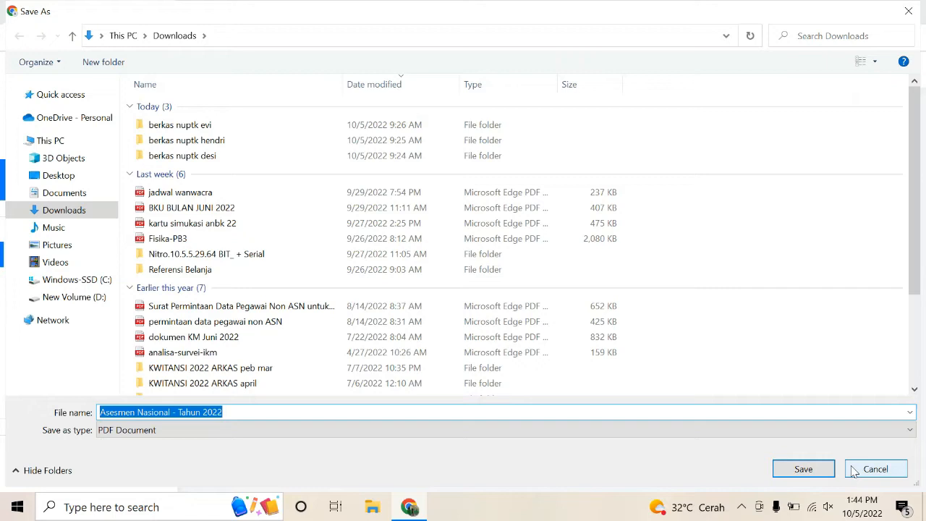
Step: Save the PDF in Downloads as 'Surat Kesiapan Asesmen Nasional - Tahun 2022'
{"action": "key", "text": "Home"}
{"action": "type", "text": "Surat "}
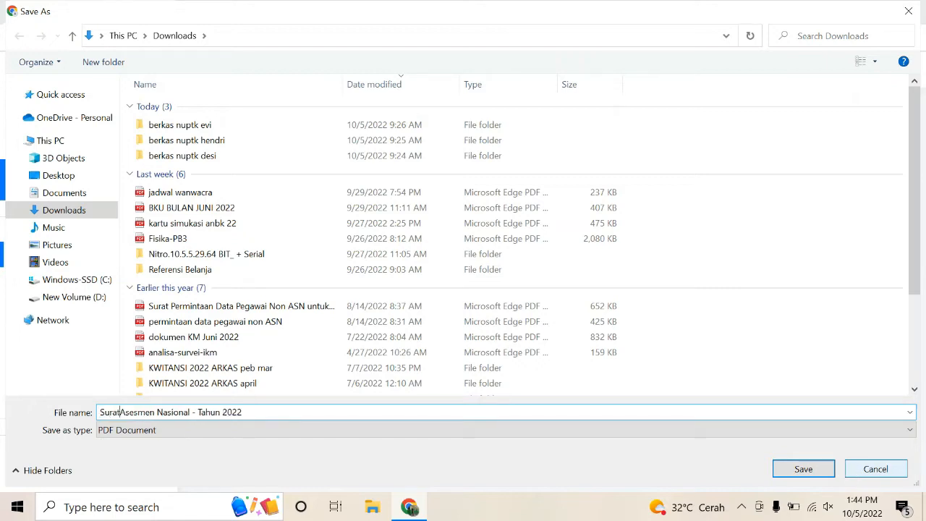
{"action": "type", "text": "Kesiapan"}
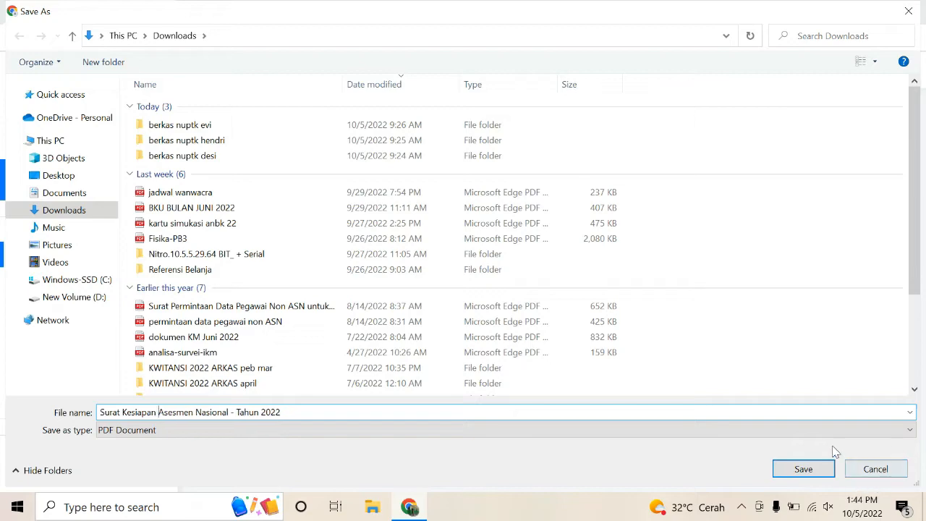
{"action": "left_click", "coordinate": [821, 470]}
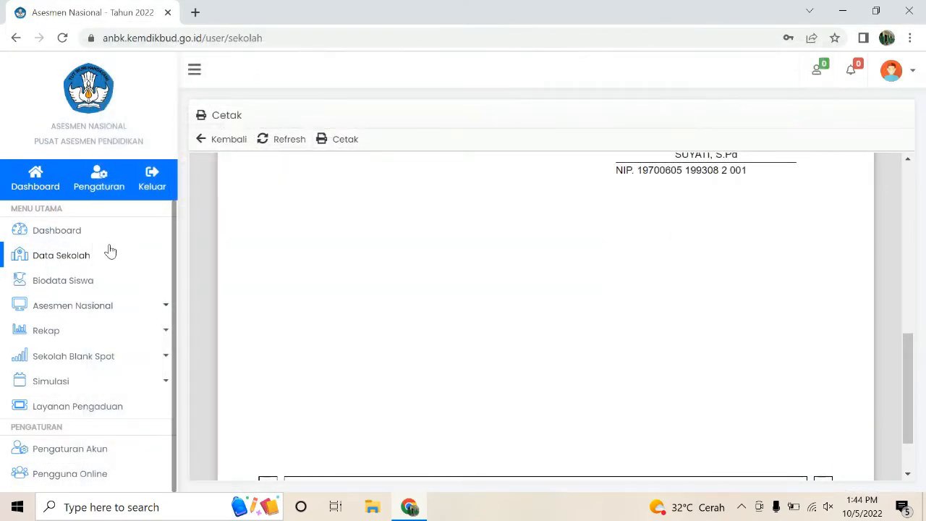
{"action": "left_click", "coordinate": [214, 149]}
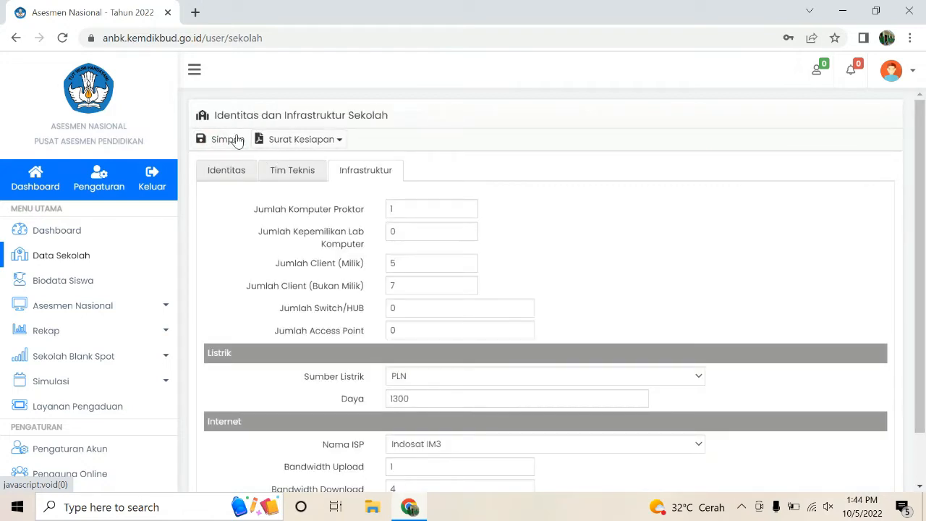
Step: Open and cancel the Surat Kesiapan upload, then go to Biodata Siswa
{"action": "left_click", "coordinate": [300, 139]}
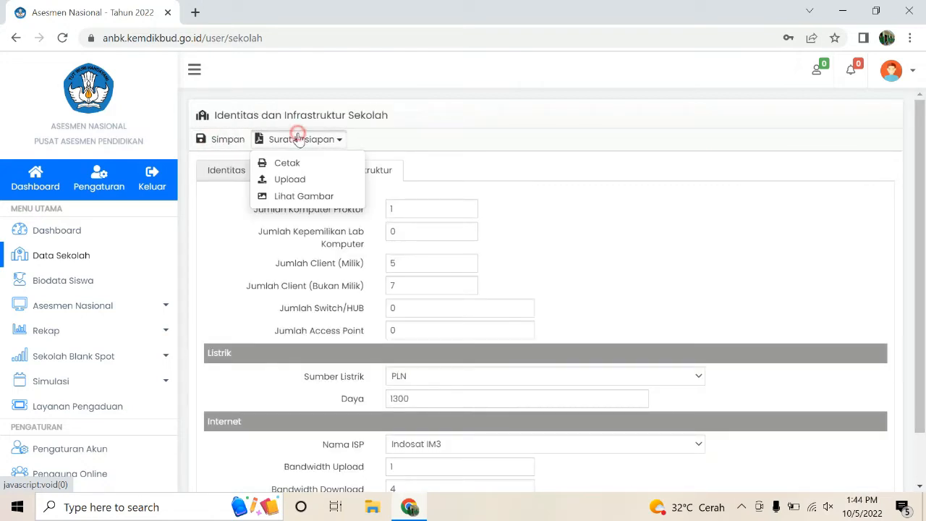
{"action": "left_click", "coordinate": [297, 180]}
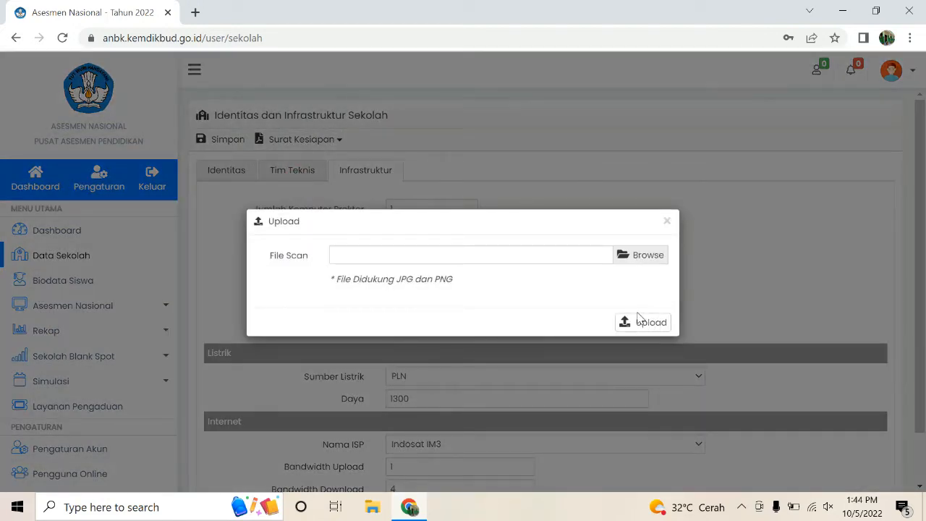
{"action": "left_click", "coordinate": [666, 221]}
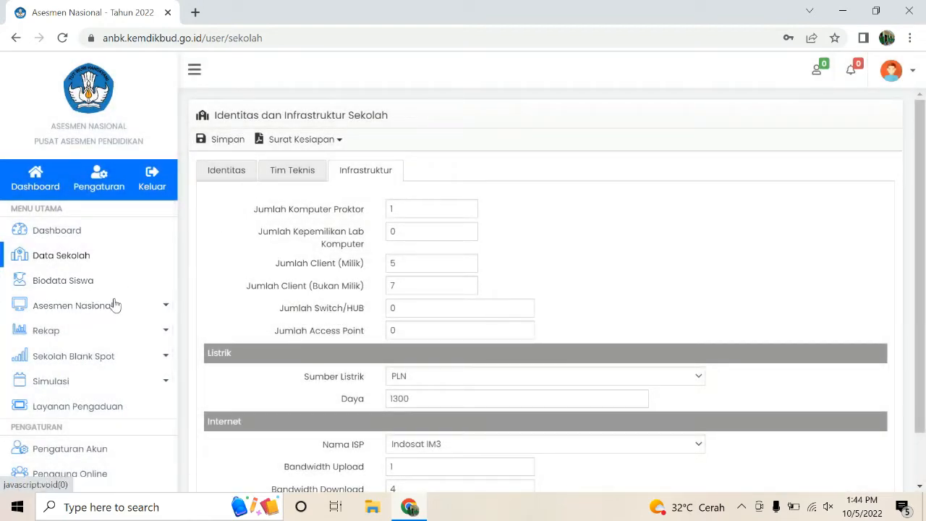
{"action": "left_click", "coordinate": [78, 282]}
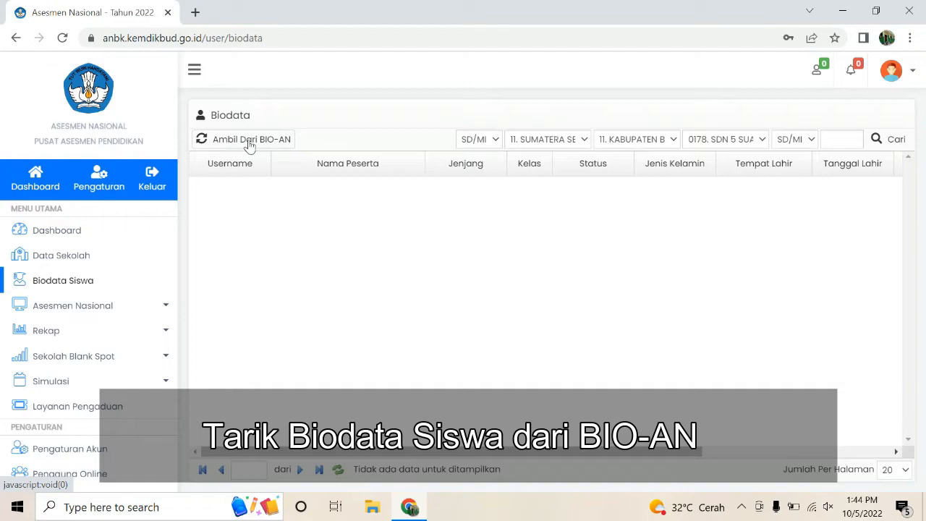
Step: Fetch the student biodata from BIO-AN and confirm the completion message
{"action": "left_click", "coordinate": [248, 141]}
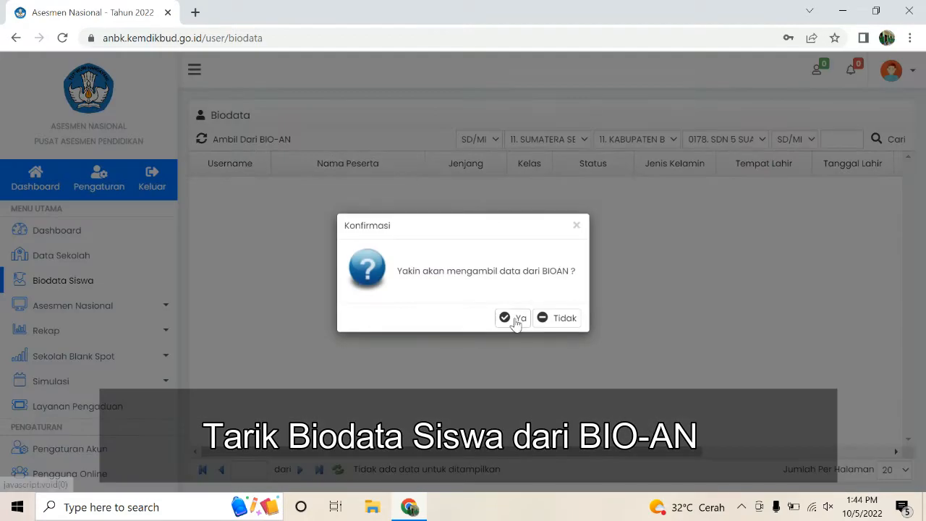
{"action": "left_click", "coordinate": [516, 321]}
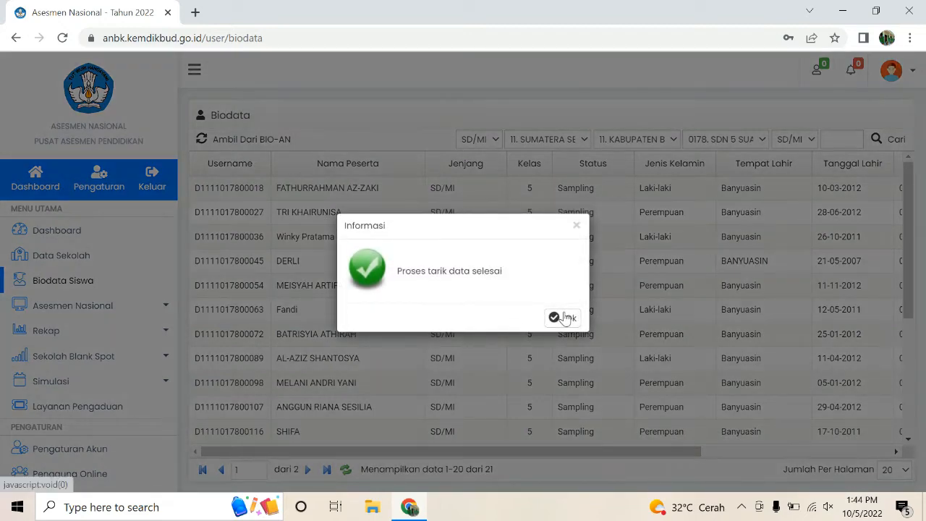
{"action": "left_click", "coordinate": [564, 318]}
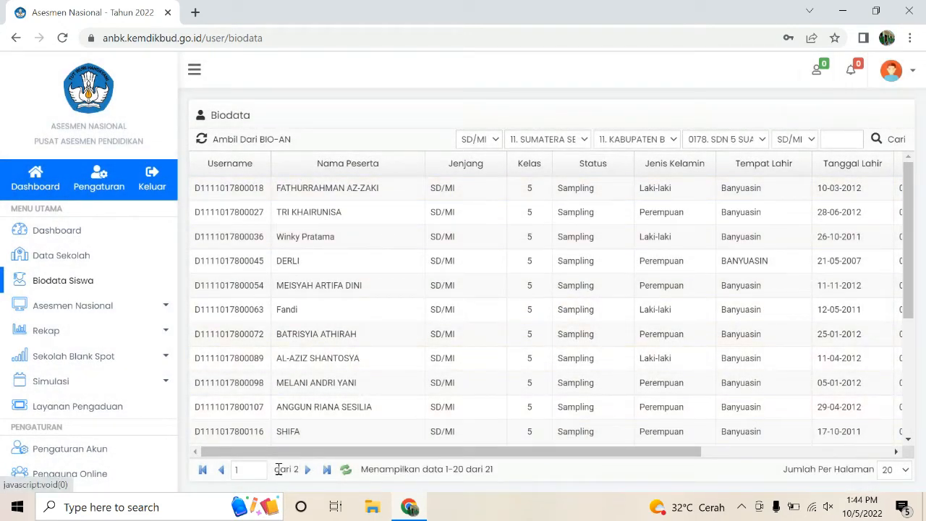
Step: Show 25 students per page, sort by Nama Peserta, and review the rows
{"action": "left_click", "coordinate": [906, 470]}
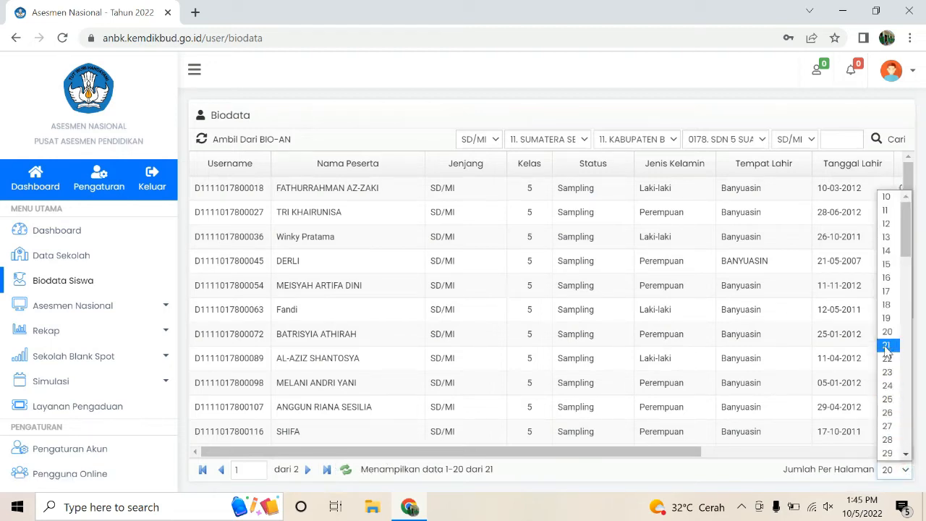
{"action": "left_click", "coordinate": [887, 399]}
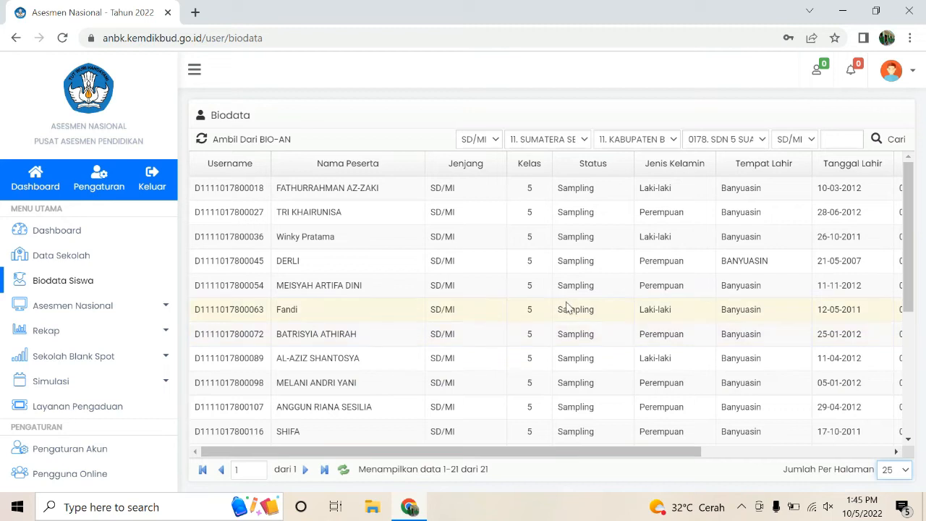
{"action": "left_click", "coordinate": [315, 194]}
{"action": "left_click", "coordinate": [373, 165]}
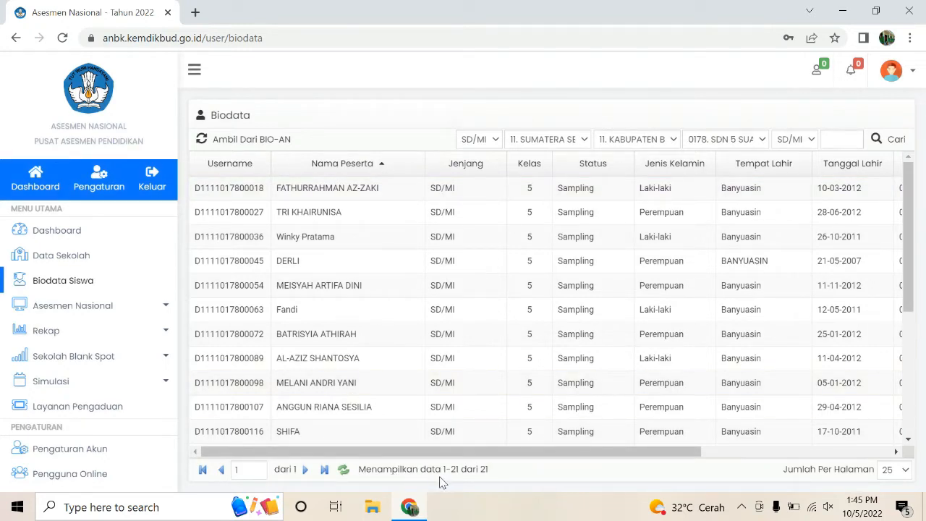
{"action": "left_click", "coordinate": [311, 194]}
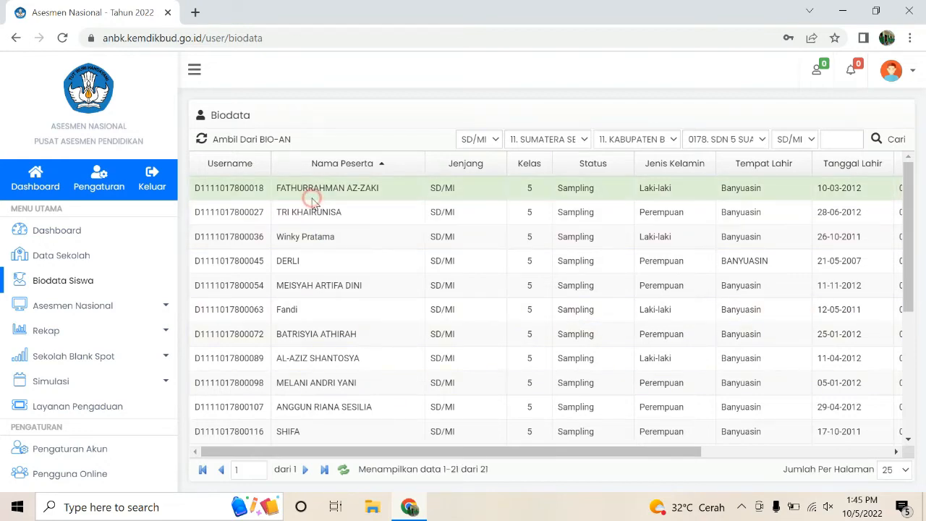
{"action": "scroll", "coordinate": [311, 207], "scroll_direction": "down", "scroll_amount": 4}
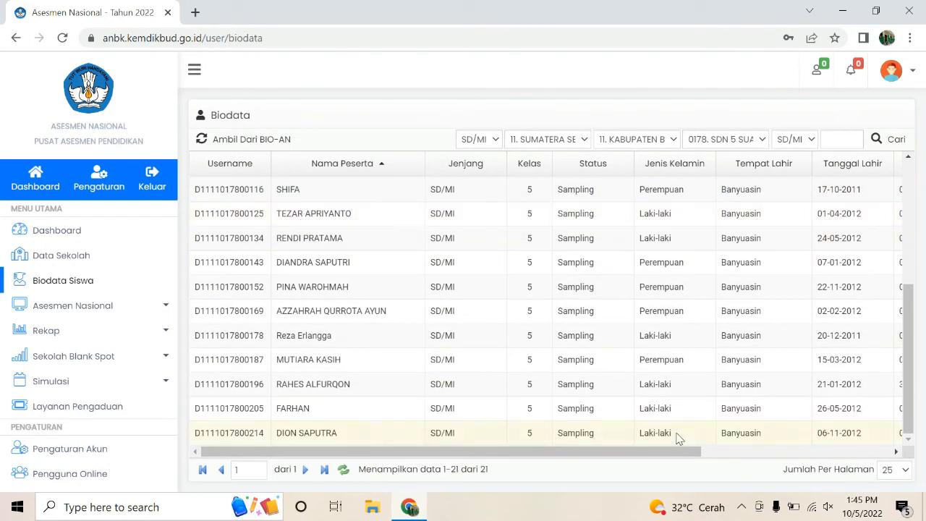
{"action": "left_click_drag", "start_coordinate": [670, 454], "coordinate": [653, 463]}
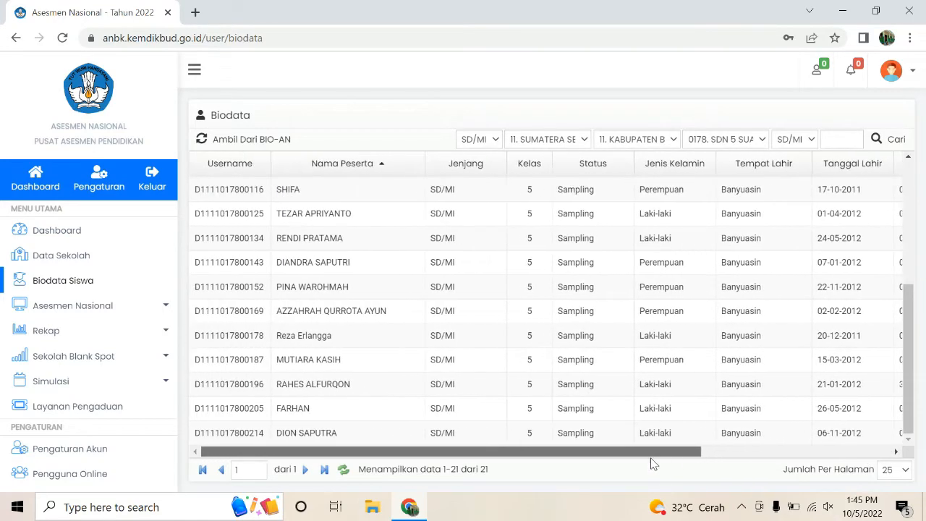
{"action": "scroll", "coordinate": [544, 364], "scroll_direction": "up", "scroll_amount": 5}
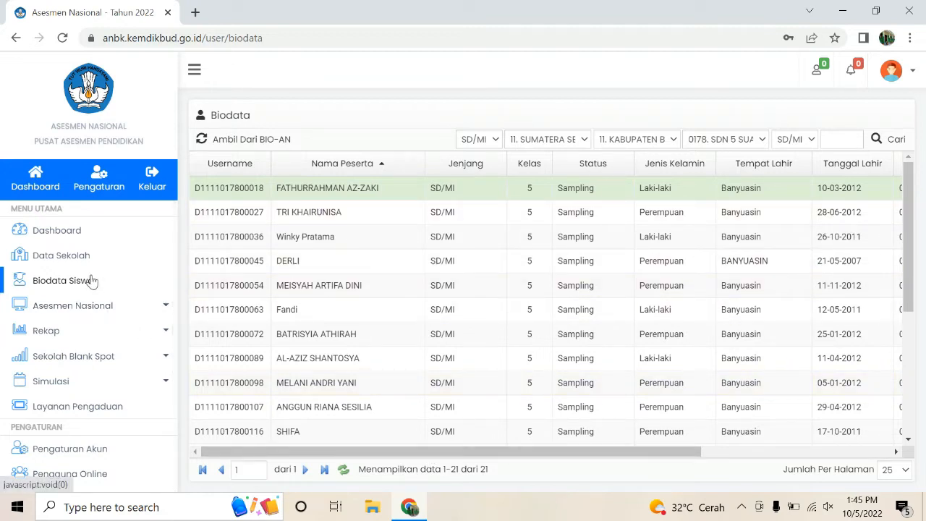
Step: Open the Pakta Integritas page under Asesmen Nasional and start a new integrity pact
{"action": "left_click", "coordinate": [75, 307]}
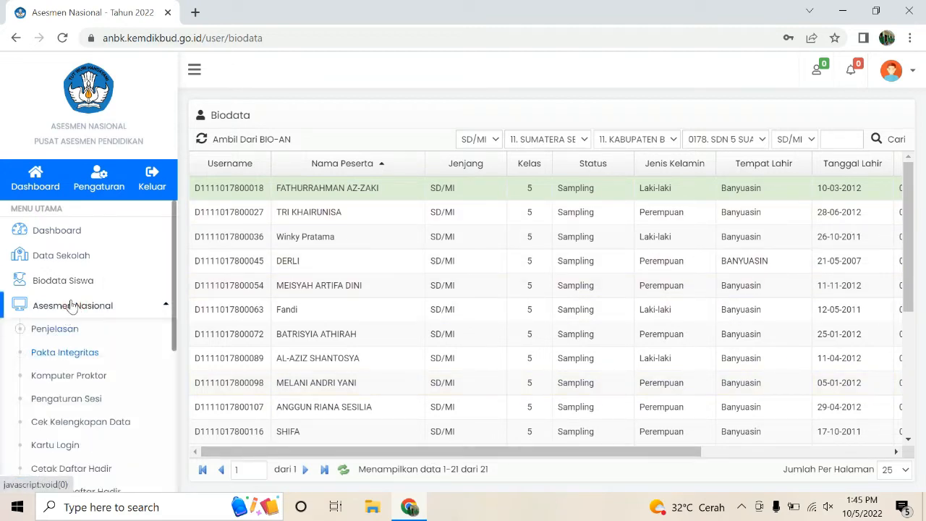
{"action": "scroll", "coordinate": [76, 307], "scroll_direction": "down", "scroll_amount": 1}
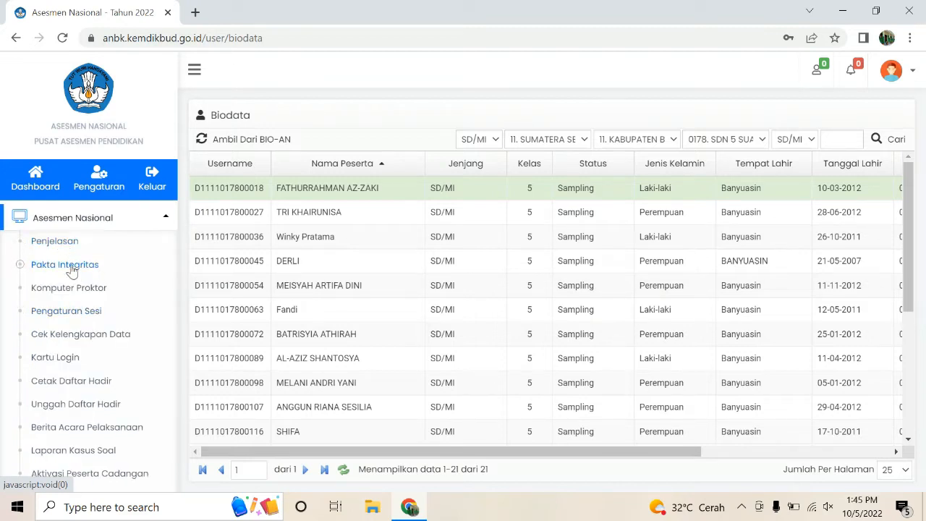
{"action": "left_click", "coordinate": [70, 267]}
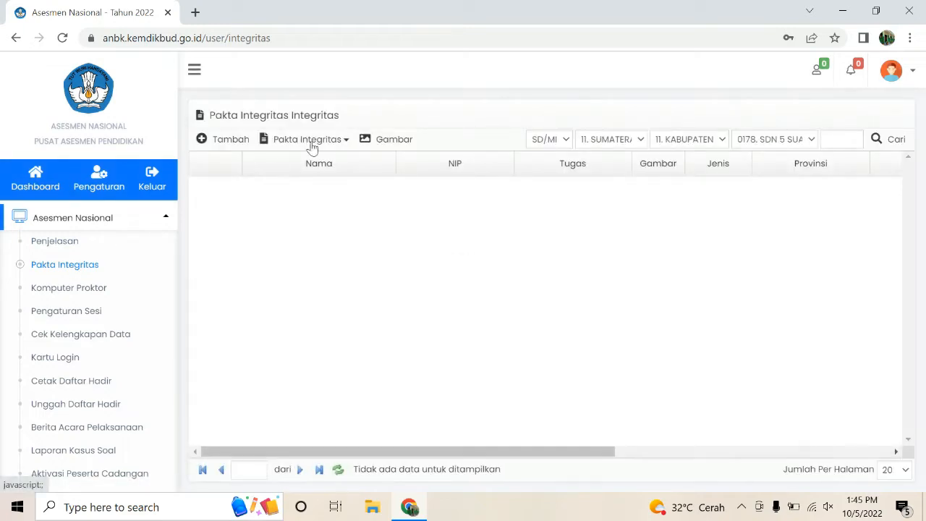
{"action": "left_click", "coordinate": [210, 141]}
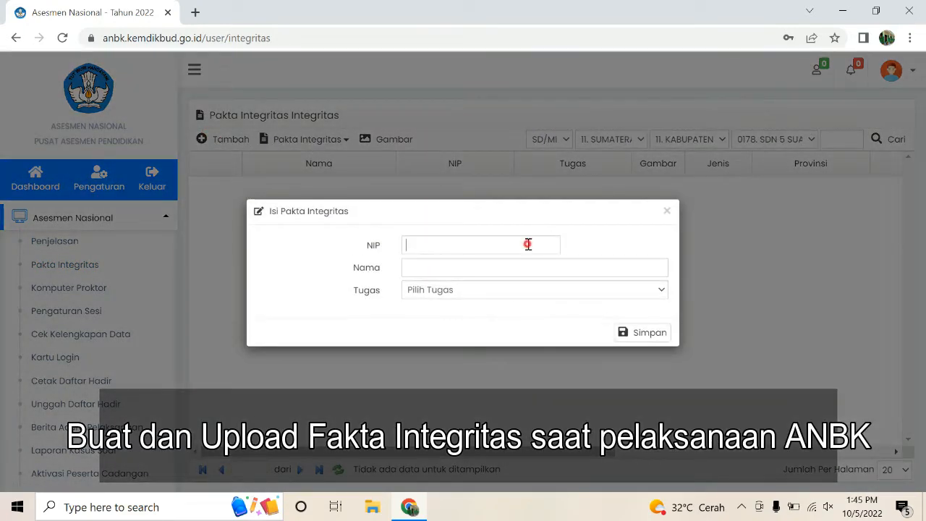
Step: Set the duty to Penanggung Jawab, discard the form unsaved, and go to Komputer Proktor
{"action": "left_click", "coordinate": [528, 245]}
{"action": "left_click", "coordinate": [660, 294]}
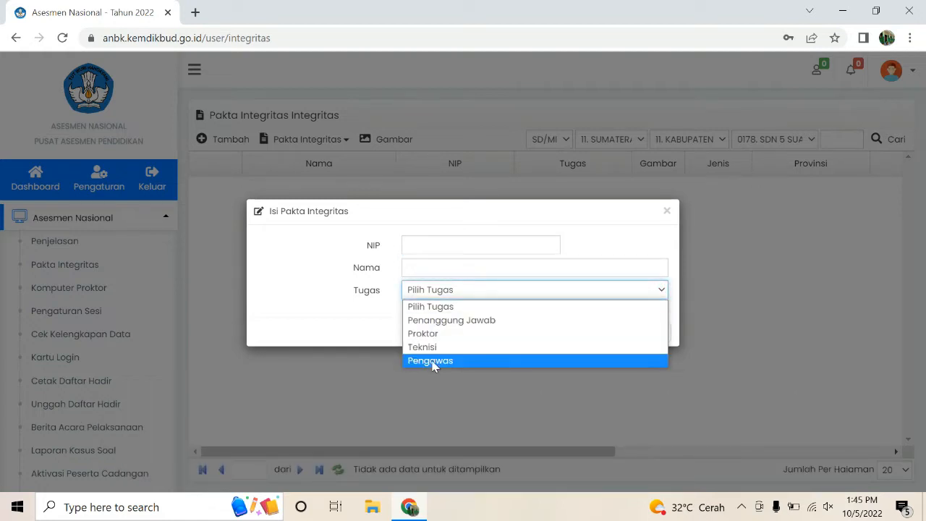
{"action": "left_click", "coordinate": [437, 322]}
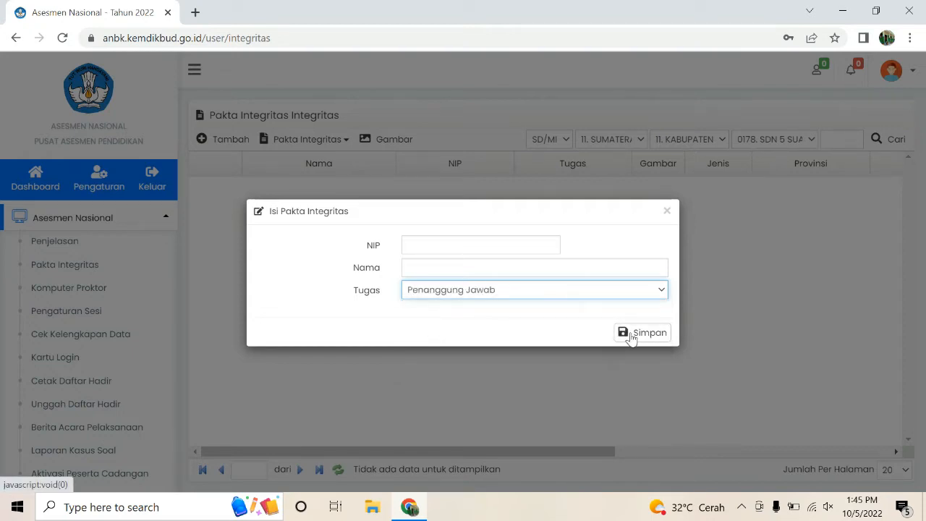
{"action": "left_click", "coordinate": [667, 212]}
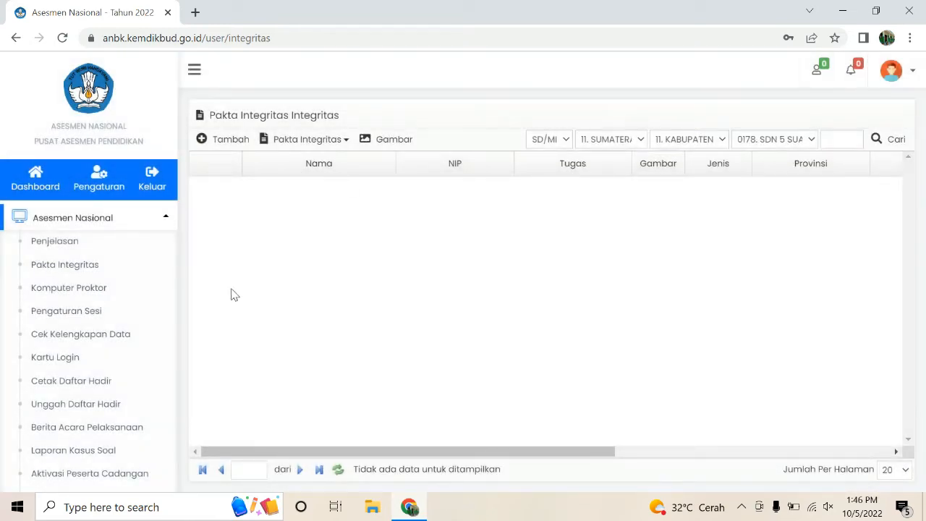
{"action": "left_click", "coordinate": [96, 292]}
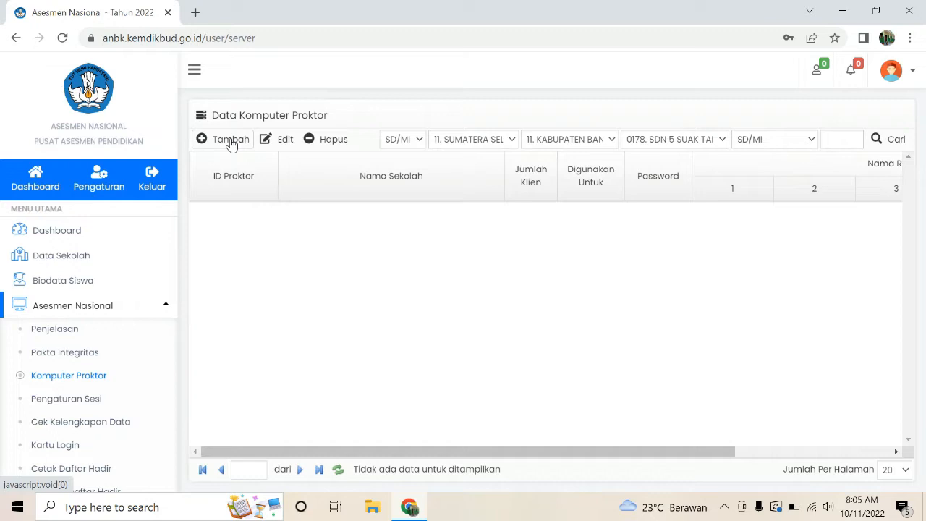
{"action": "left_click", "coordinate": [231, 142]}
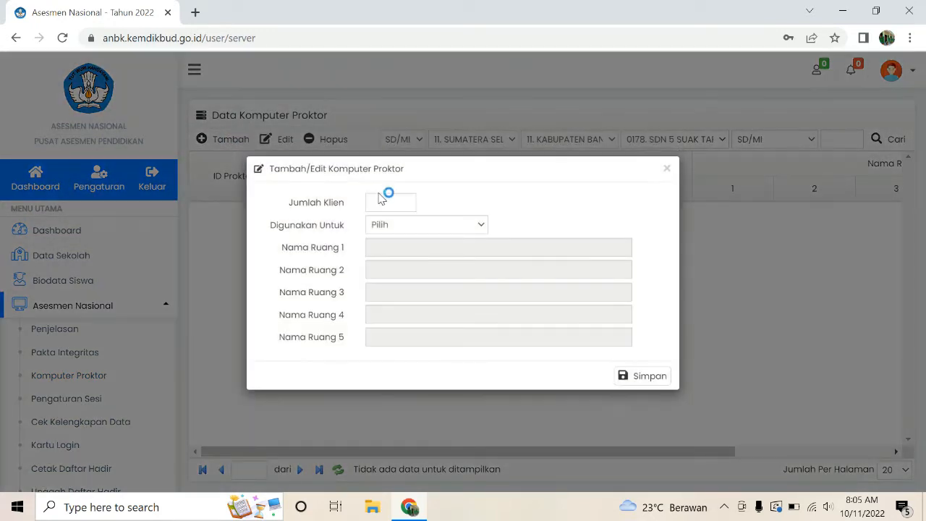
{"action": "left_click", "coordinate": [398, 200]}
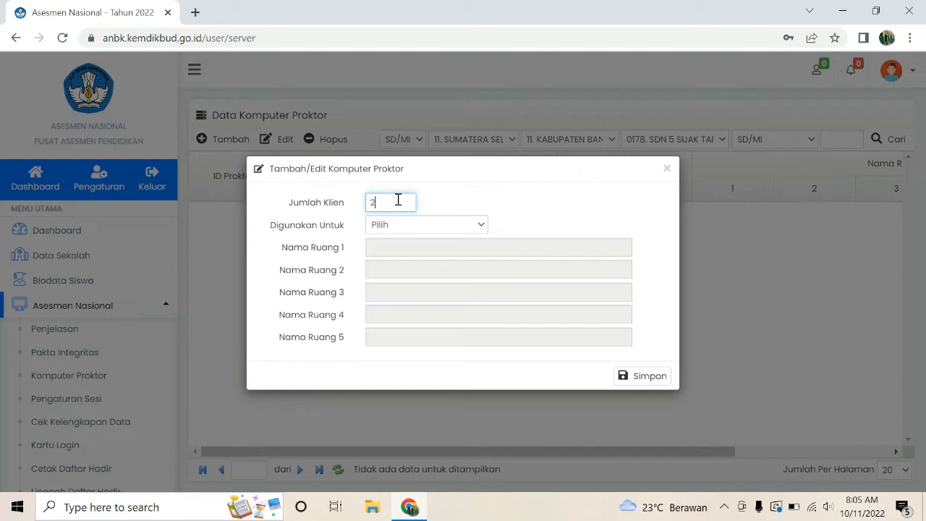
{"action": "left_click", "coordinate": [483, 226]}
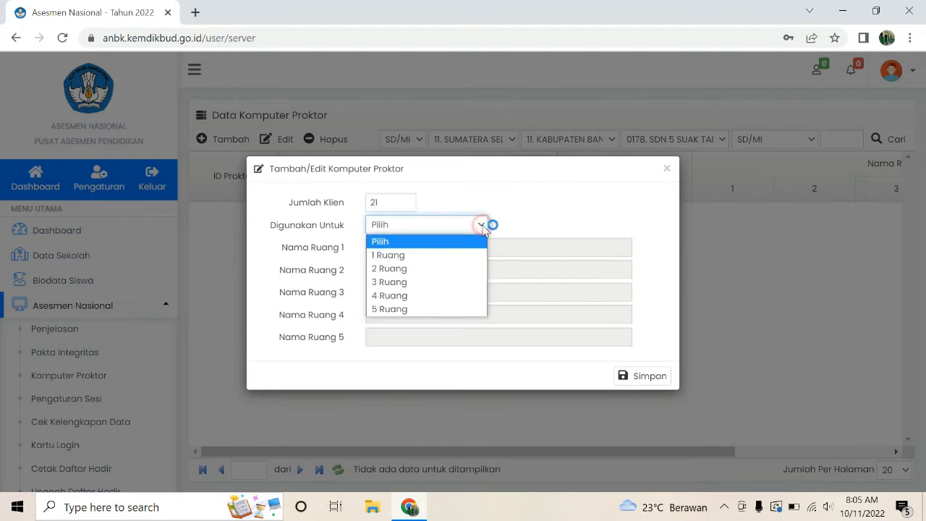
{"action": "left_click", "coordinate": [402, 257]}
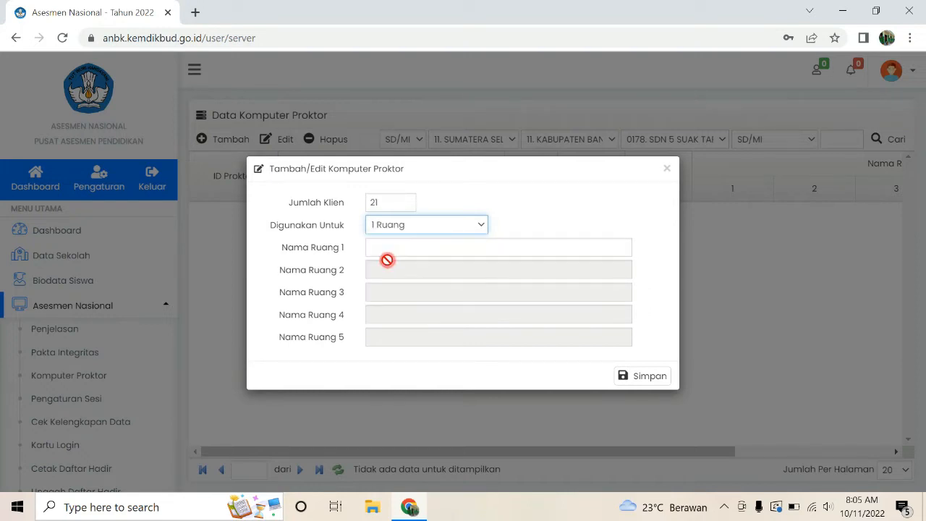
{"action": "left_click", "coordinate": [483, 226]}
{"action": "left_click", "coordinate": [434, 267]}
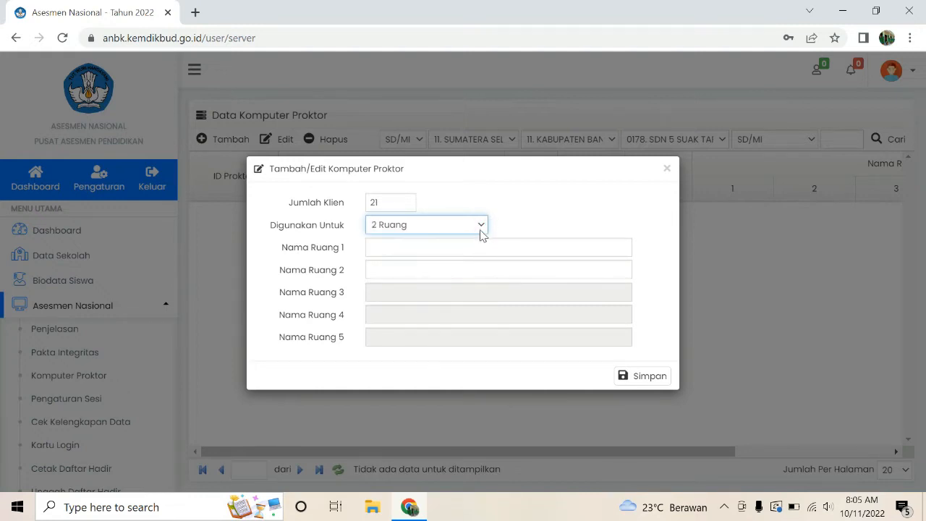
{"action": "left_click", "coordinate": [481, 230]}
{"action": "left_click", "coordinate": [414, 281]}
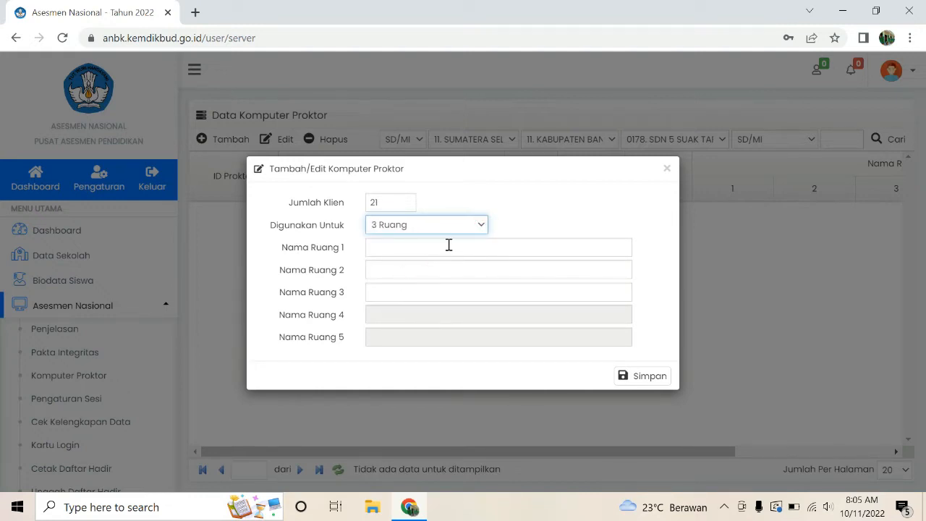
{"action": "left_click", "coordinate": [381, 244]}
{"action": "left_click", "coordinate": [379, 269]}
{"action": "left_click", "coordinate": [381, 291]}
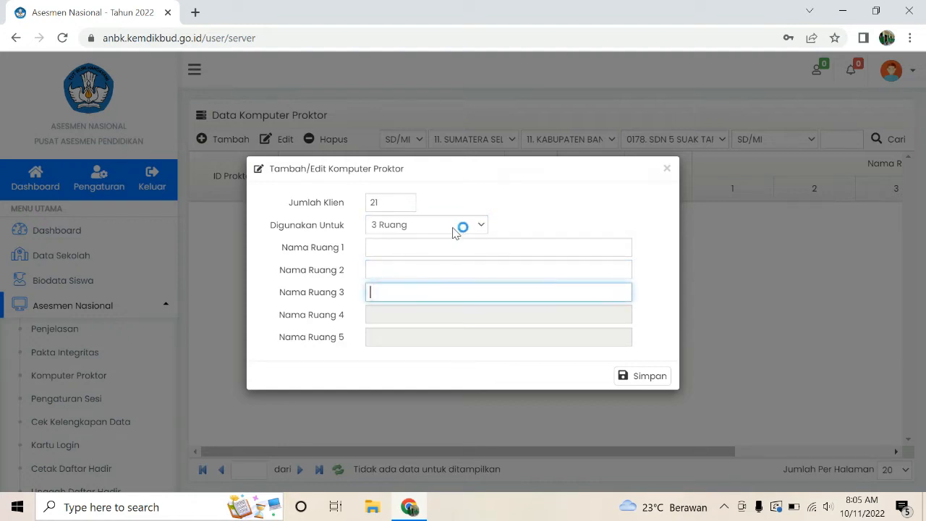
{"action": "left_click", "coordinate": [482, 226]}
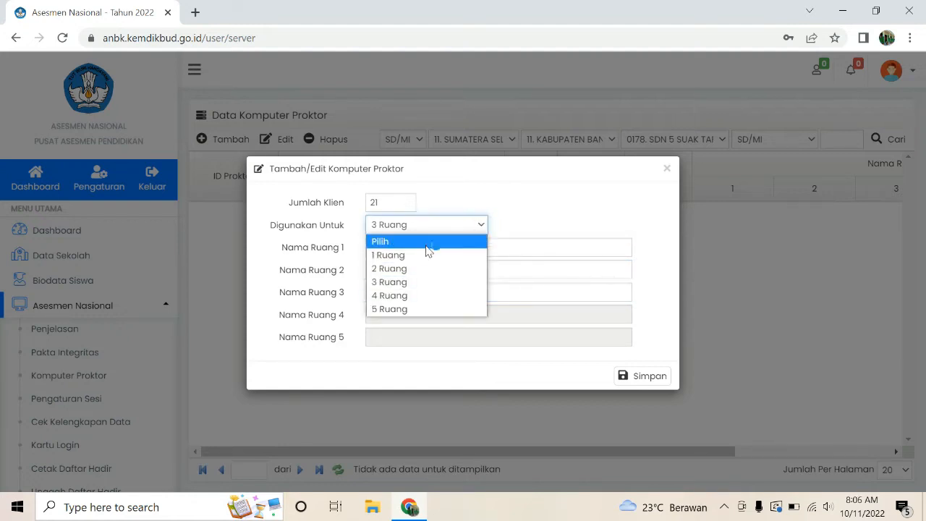
{"action": "left_click", "coordinate": [418, 255]}
{"action": "left_click", "coordinate": [381, 246]}
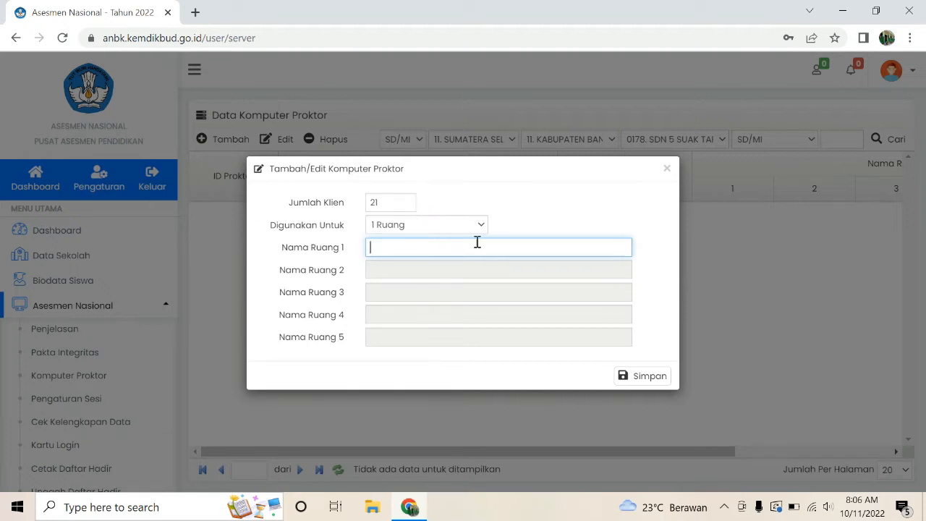
{"action": "left_click", "coordinate": [636, 377]}
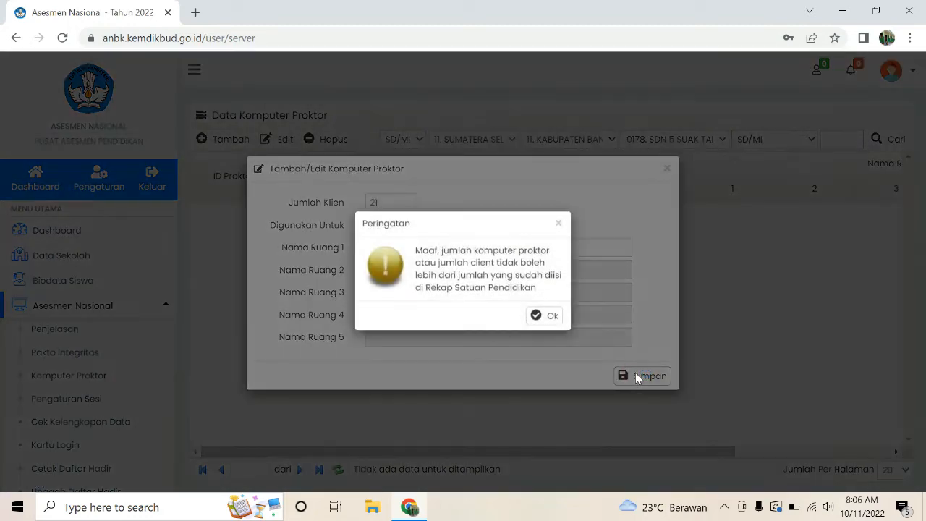
{"action": "left_click", "coordinate": [539, 324]}
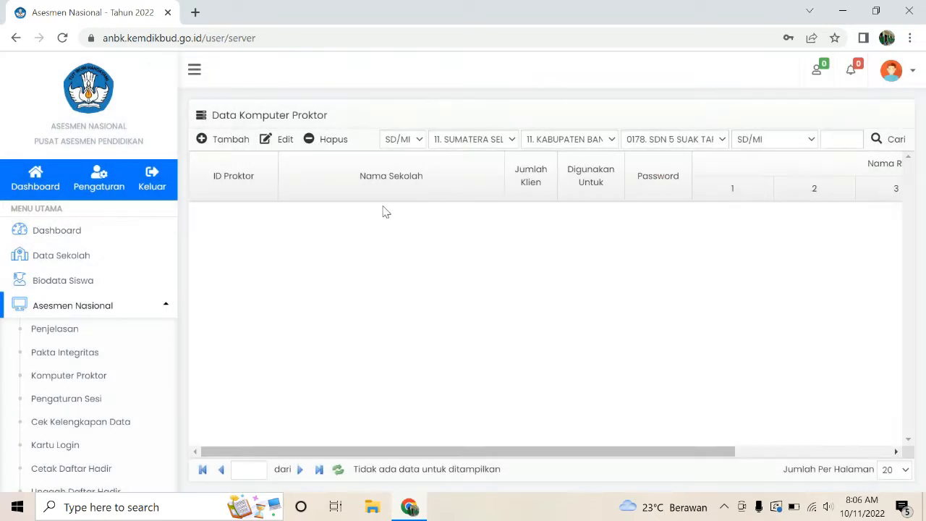
{"action": "left_click", "coordinate": [61, 254]}
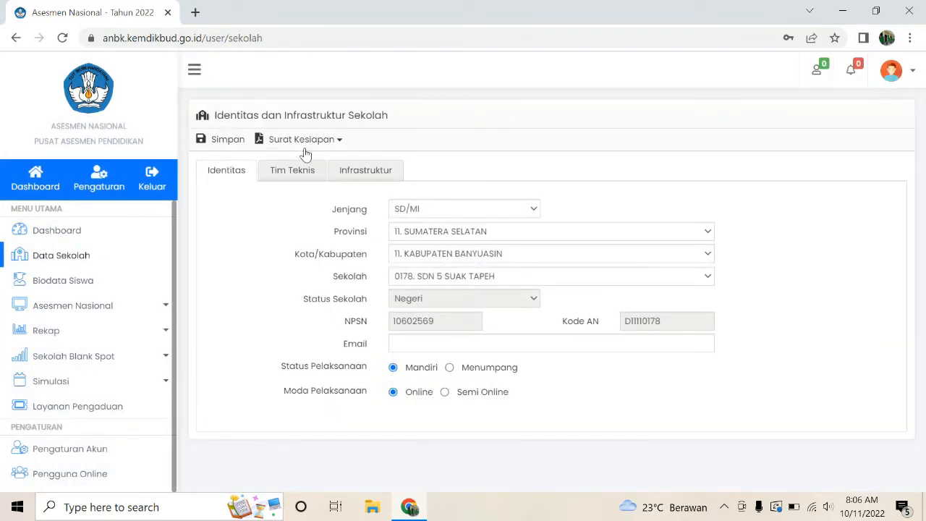
{"action": "left_click", "coordinate": [348, 178]}
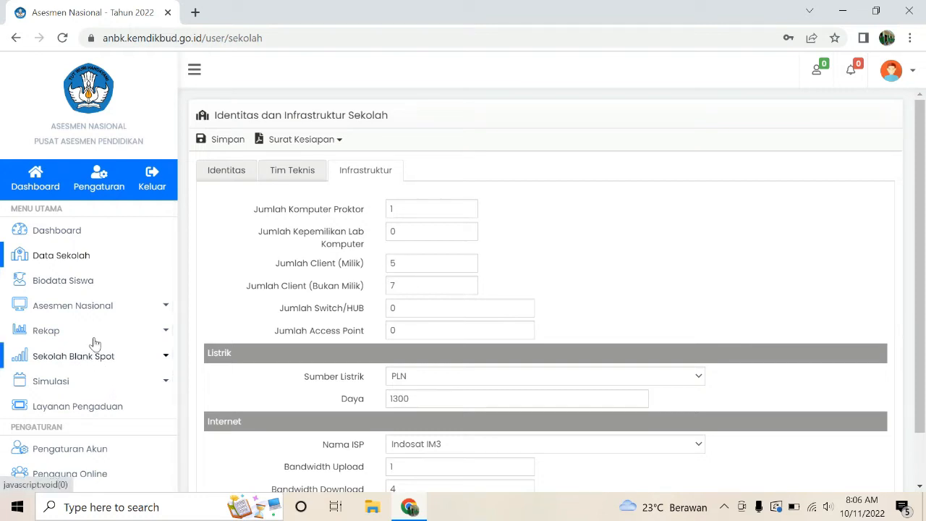
{"action": "left_click", "coordinate": [82, 311]}
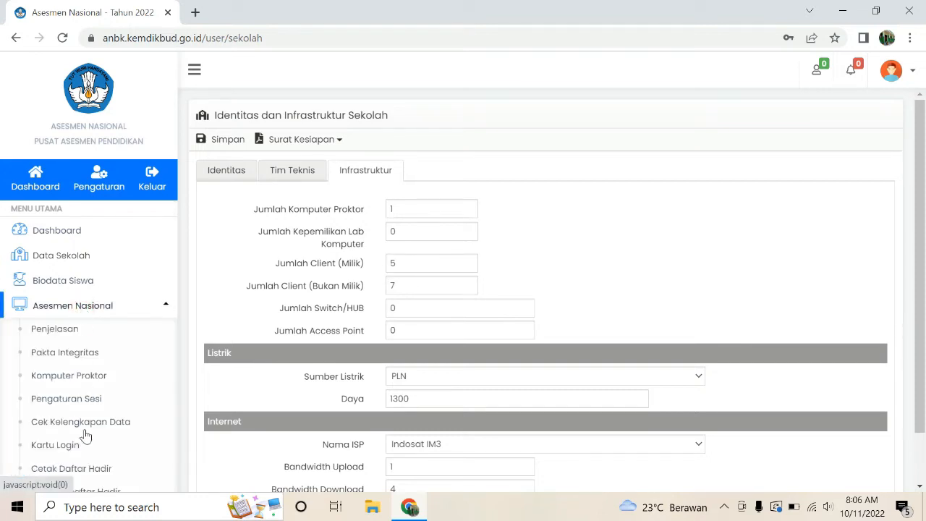
{"action": "left_click", "coordinate": [88, 383]}
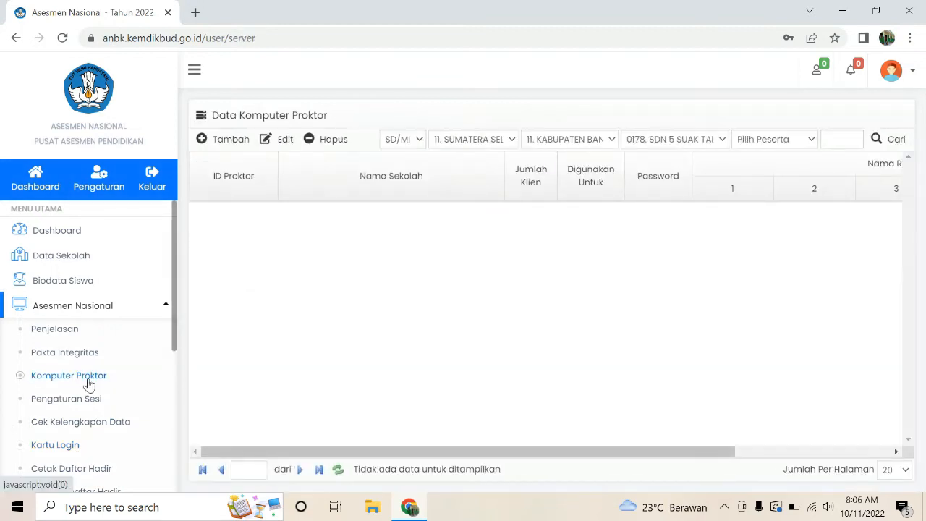
Step: Add a proctor computer with 12 clients used for 1 Ruang, and save it
{"action": "left_click", "coordinate": [214, 141]}
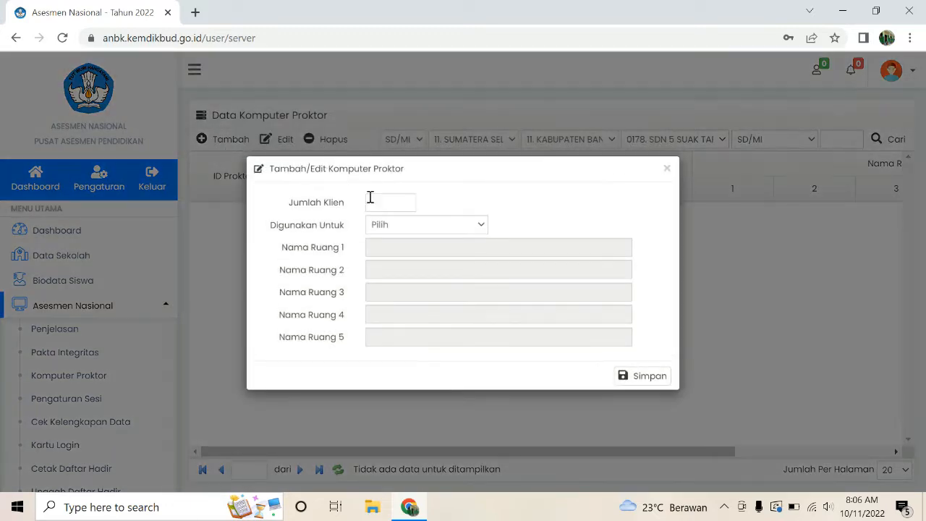
{"action": "left_click", "coordinate": [386, 196]}
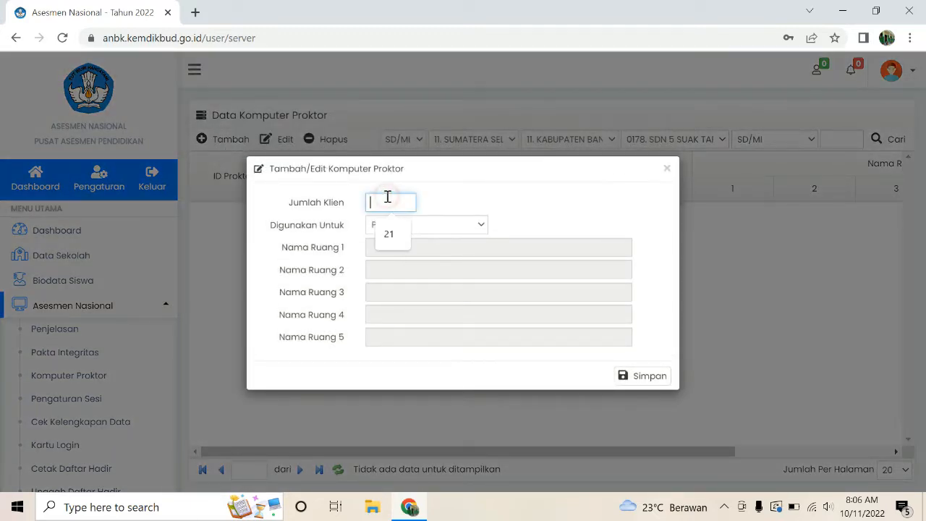
{"action": "type", "text": "12"}
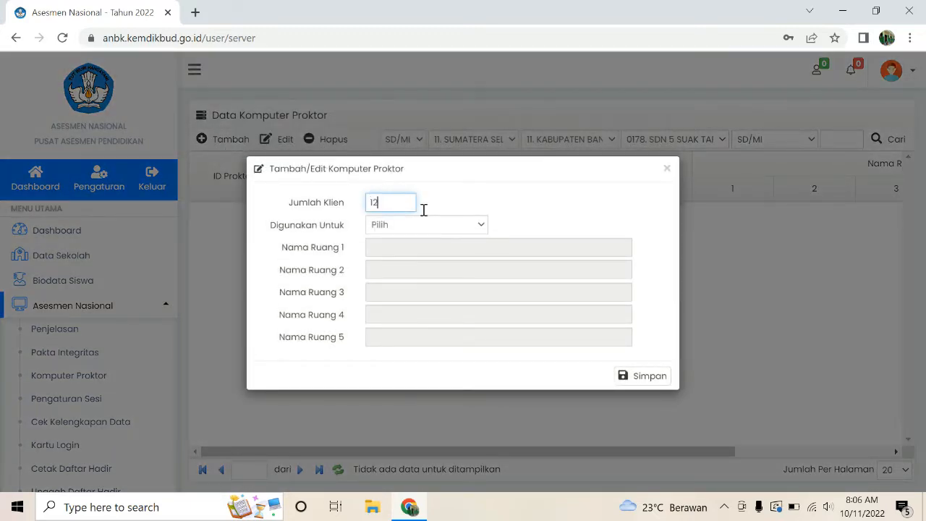
{"action": "left_click", "coordinate": [480, 225]}
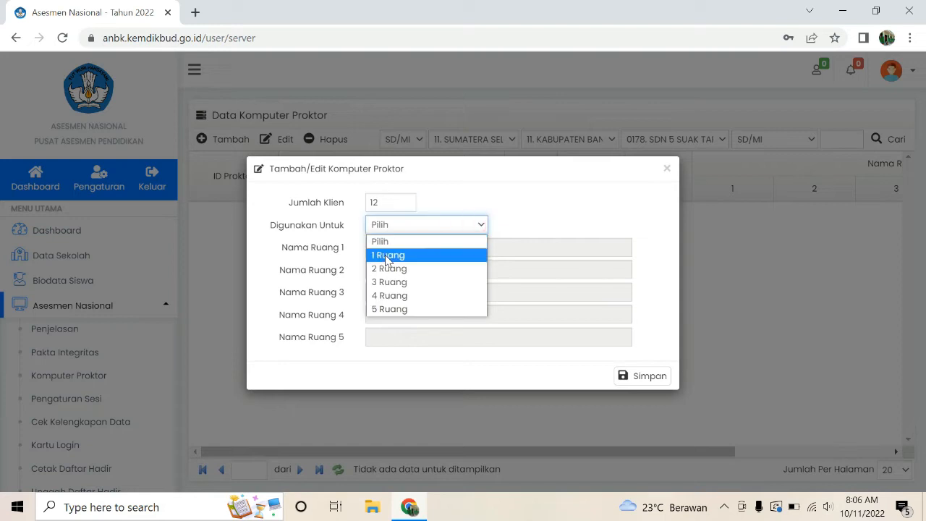
{"action": "left_click", "coordinate": [385, 254]}
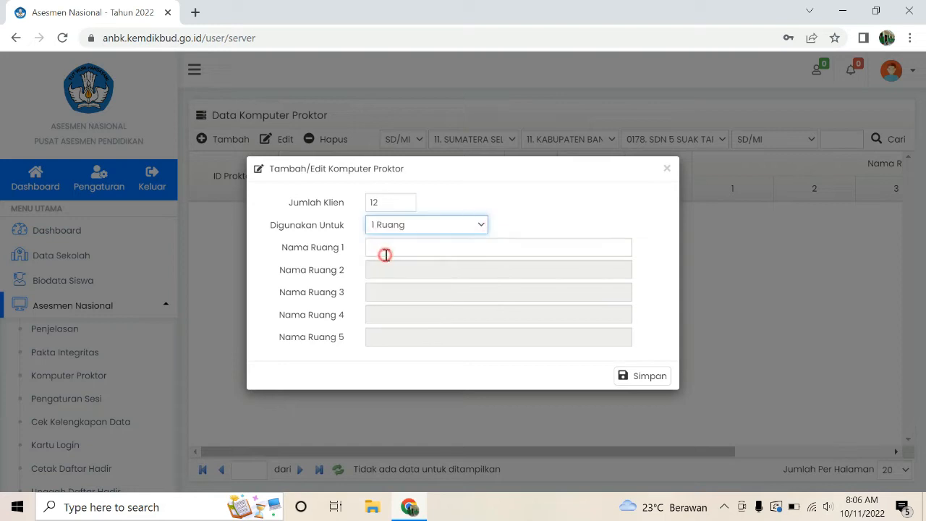
{"action": "left_click", "coordinate": [644, 380]}
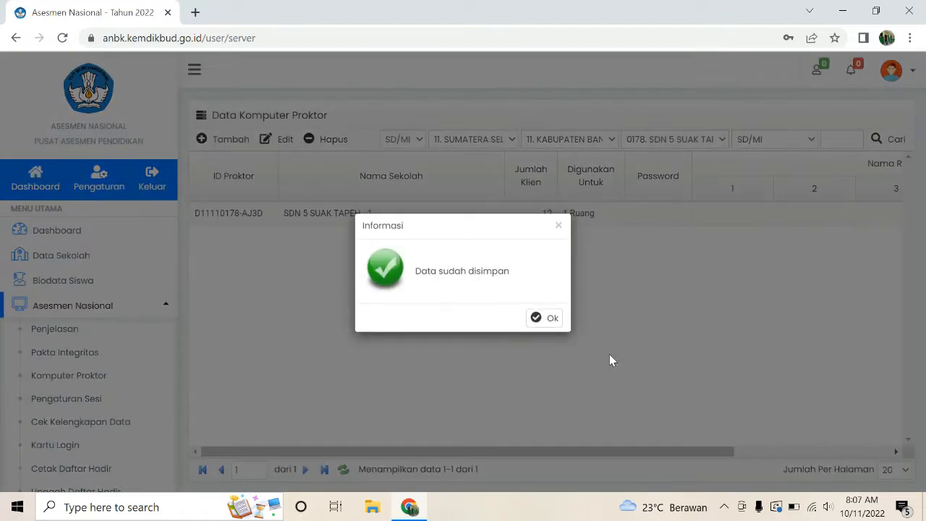
{"action": "left_click", "coordinate": [544, 317]}
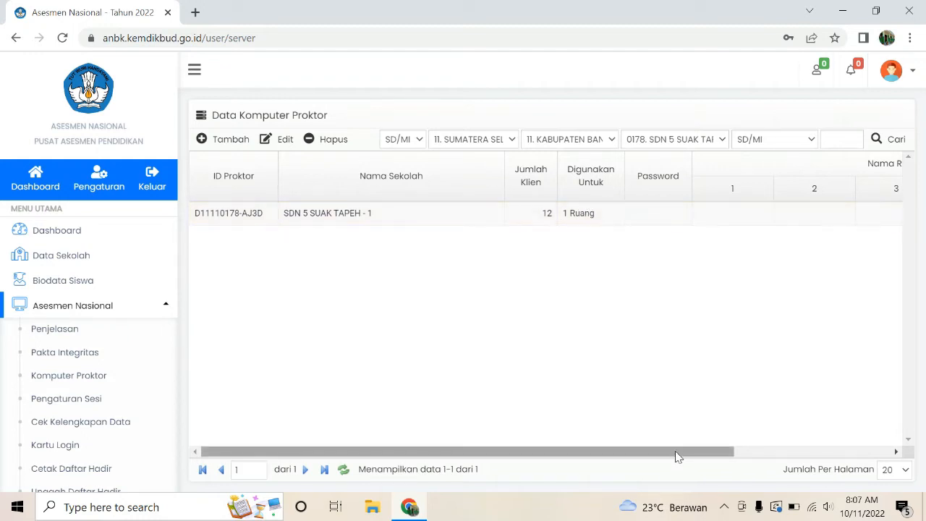
Step: Scroll through the proctor computer list to review the new SDN 5 SUAK TAPEH entry
{"action": "left_click_drag", "start_coordinate": [676, 452], "coordinate": [840, 443]}
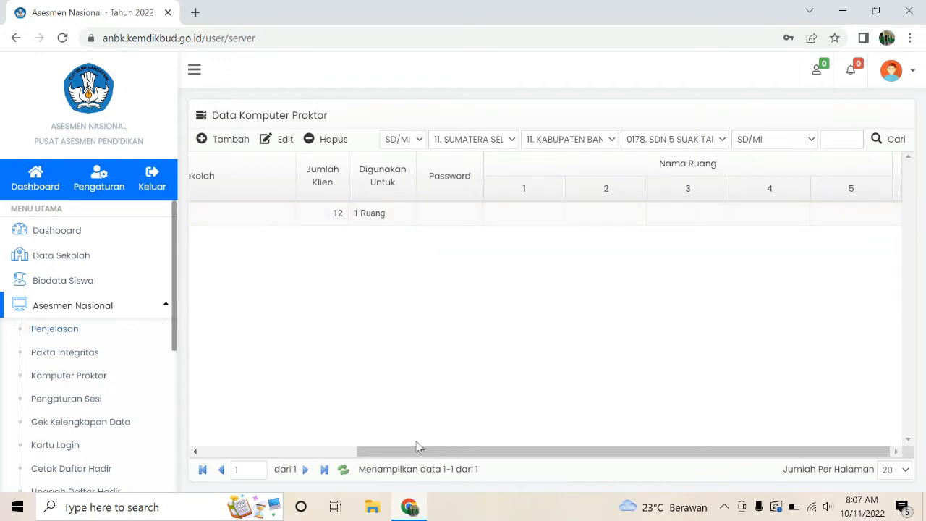
{"action": "left_click", "coordinate": [239, 451]}
{"action": "scroll", "coordinate": [160, 325], "scroll_direction": "down", "scroll_amount": 1}
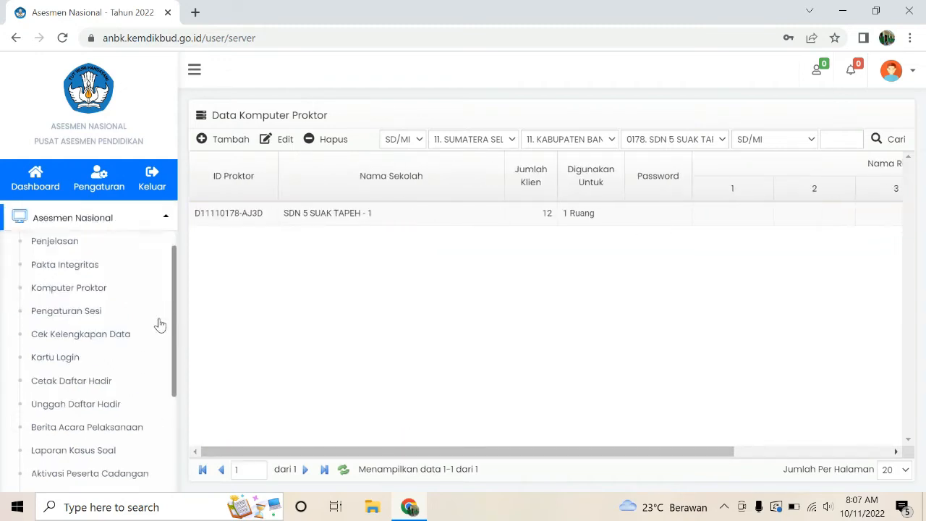
{"action": "scroll", "coordinate": [160, 325], "scroll_direction": "down", "scroll_amount": 2}
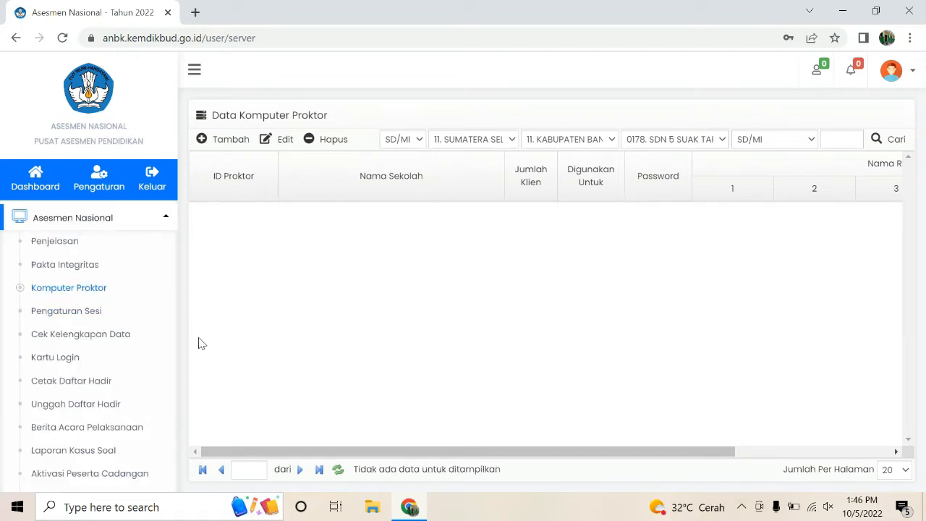
Step: Go to Pengaturan Sesi and tick the Cek boxes for participants 1 through 11
{"action": "left_click", "coordinate": [88, 312]}
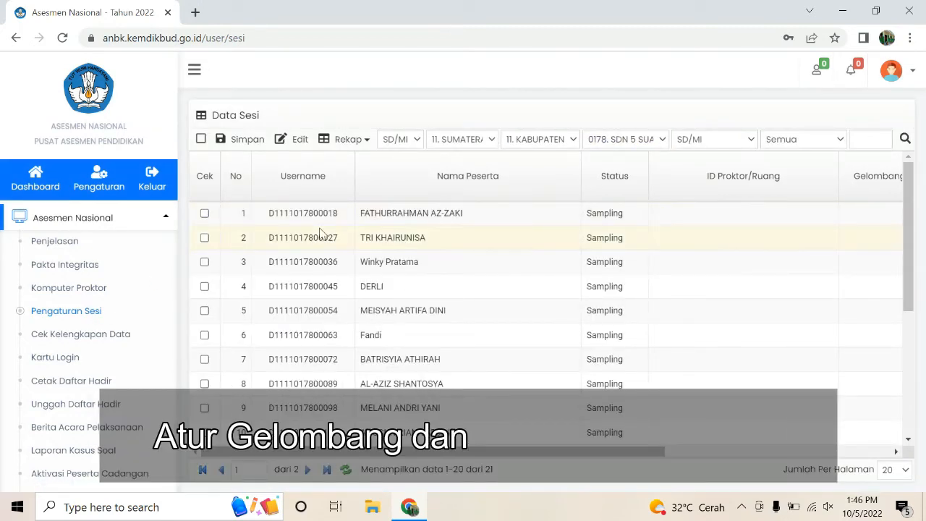
{"action": "left_click", "coordinate": [204, 214]}
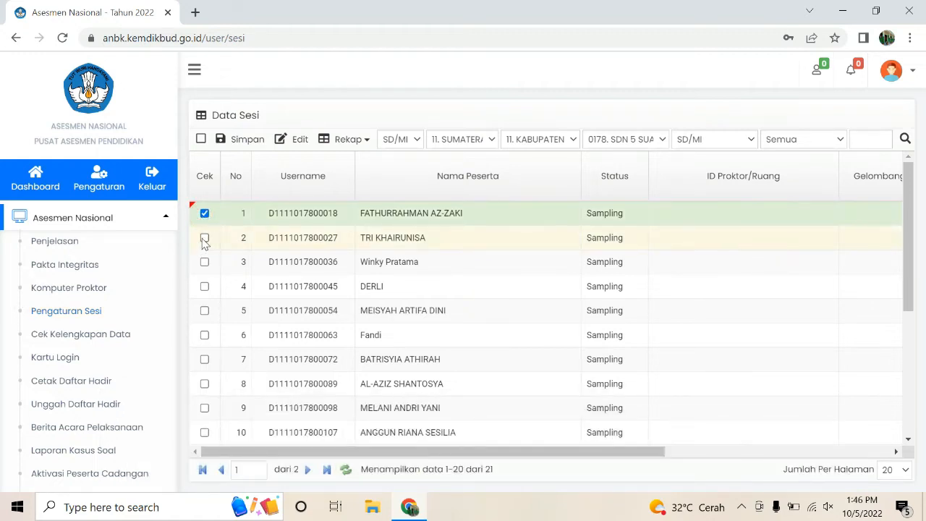
{"action": "left_click", "coordinate": [204, 237]}
{"action": "left_click", "coordinate": [204, 262]}
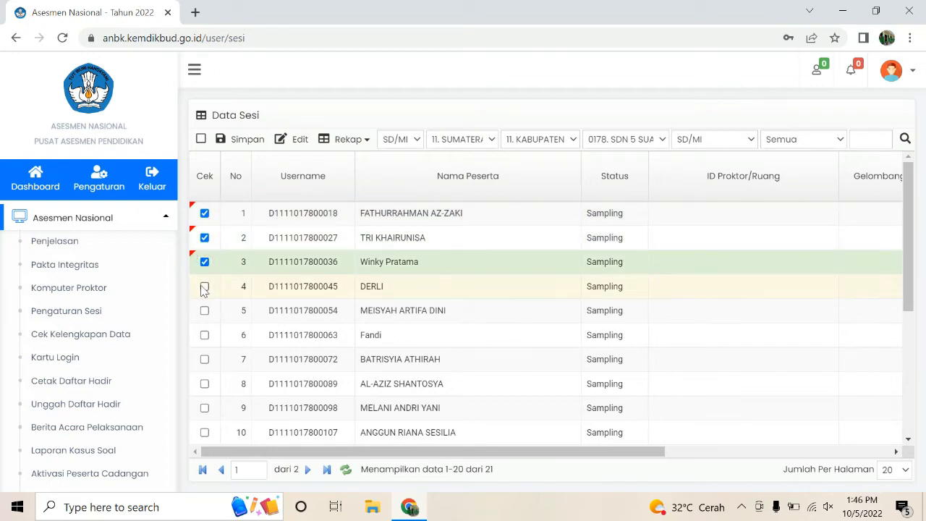
{"action": "left_click", "coordinate": [204, 286]}
{"action": "left_click", "coordinate": [204, 311]}
{"action": "left_click", "coordinate": [205, 335]}
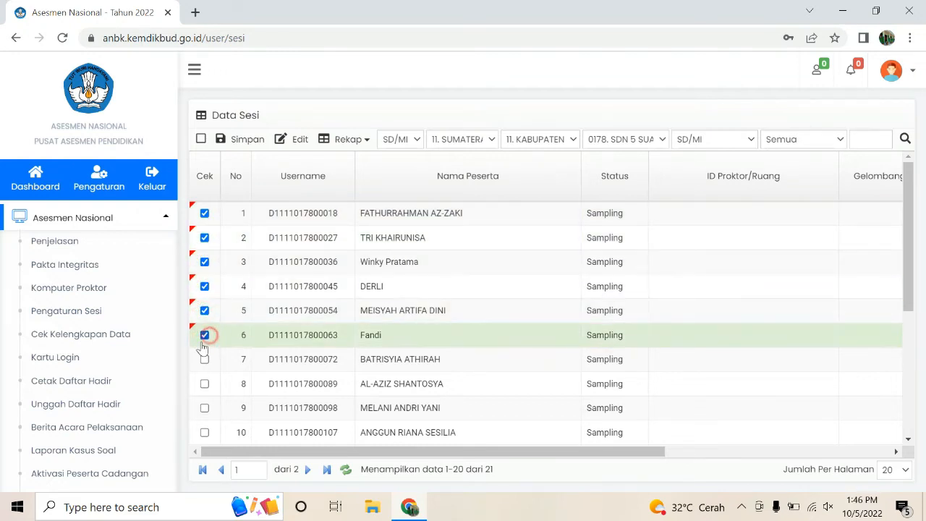
{"action": "left_click", "coordinate": [205, 359]}
{"action": "left_click", "coordinate": [205, 384]}
{"action": "left_click", "coordinate": [204, 408]}
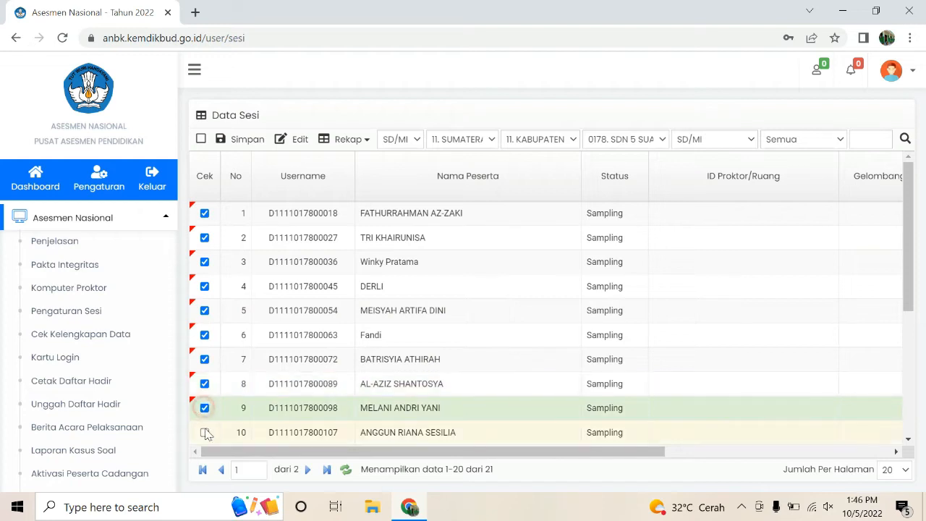
{"action": "left_click", "coordinate": [205, 432]}
{"action": "scroll", "coordinate": [206, 427], "scroll_direction": "down", "scroll_amount": 2}
{"action": "left_click", "coordinate": [204, 312]}
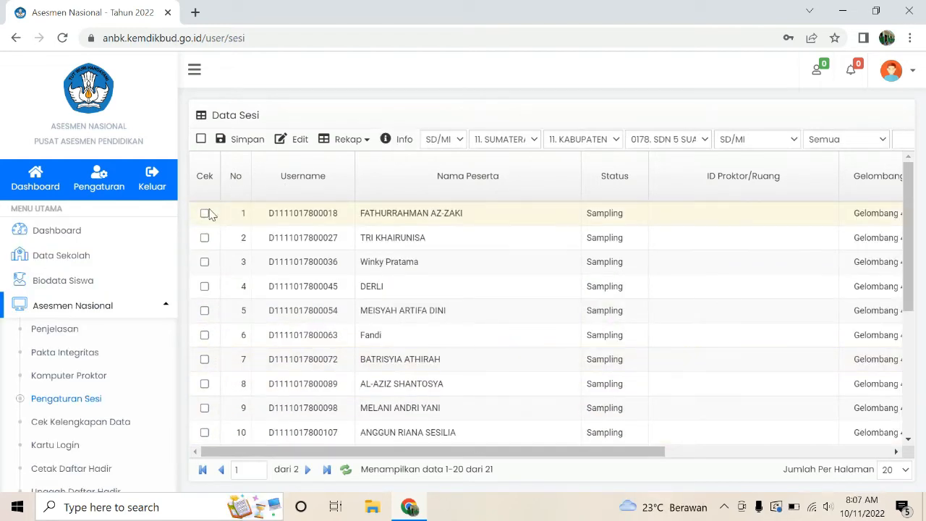
Step: Tick the Cek boxes for rows 1 to 11 a second time
{"action": "left_click", "coordinate": [205, 214]}
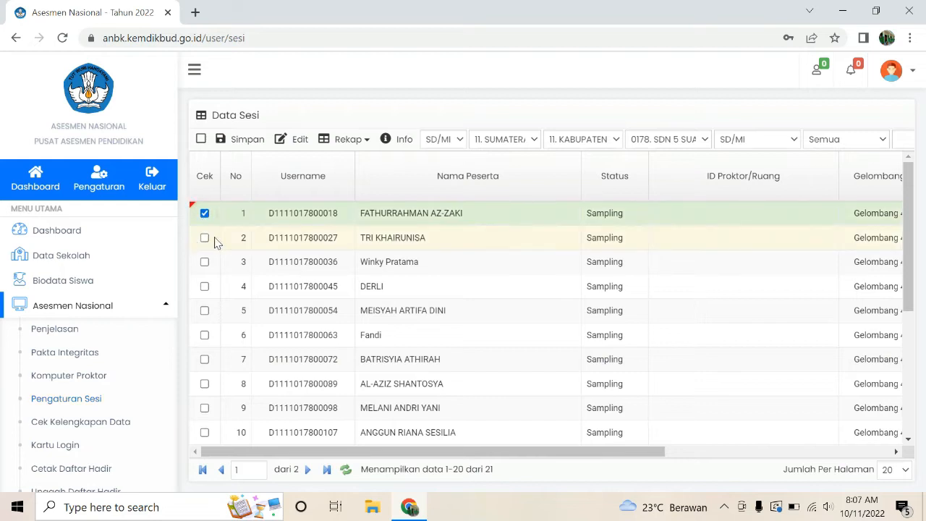
{"action": "left_click", "coordinate": [205, 237]}
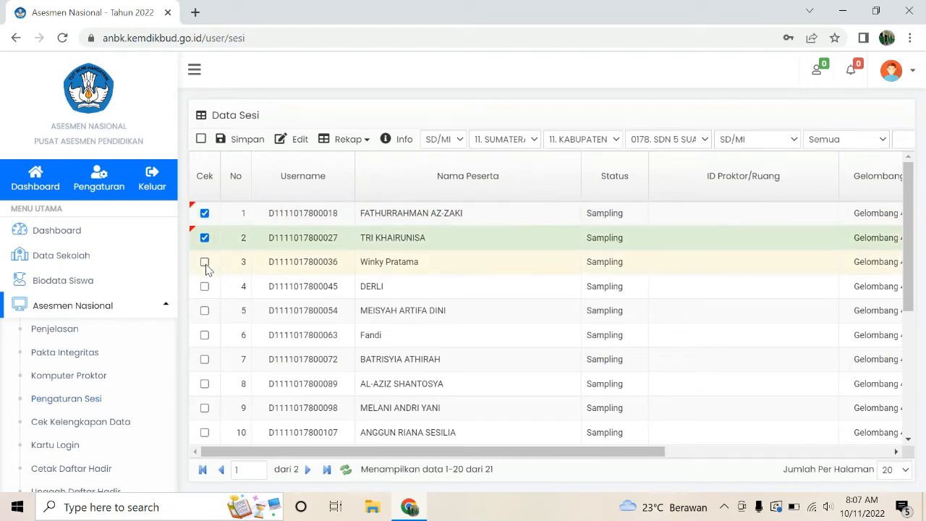
{"action": "left_click", "coordinate": [204, 262]}
{"action": "left_click", "coordinate": [204, 287]}
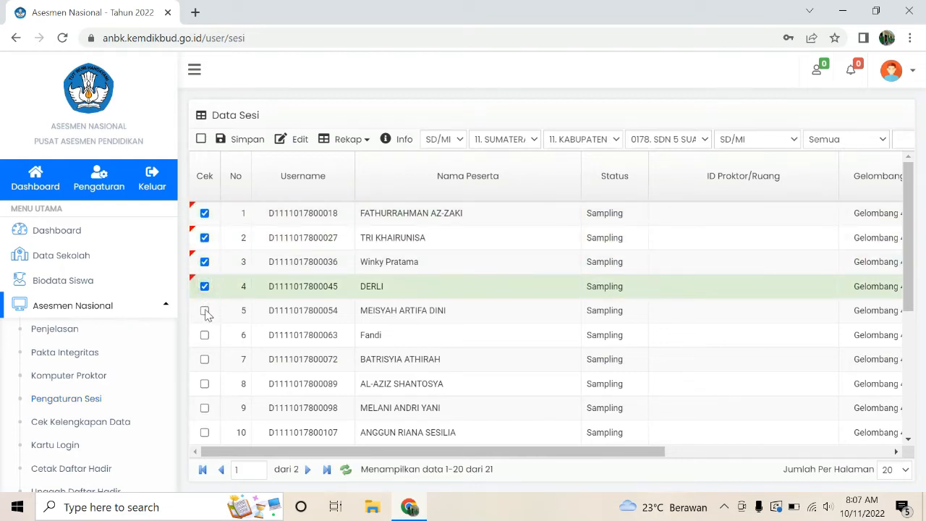
{"action": "left_click", "coordinate": [205, 312]}
{"action": "left_click", "coordinate": [204, 335]}
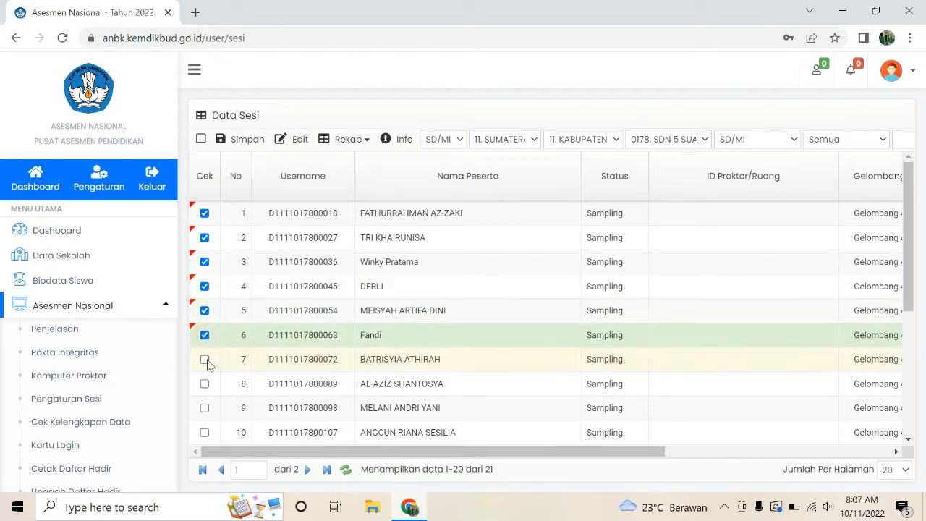
{"action": "left_click", "coordinate": [204, 360]}
{"action": "left_click", "coordinate": [205, 383]}
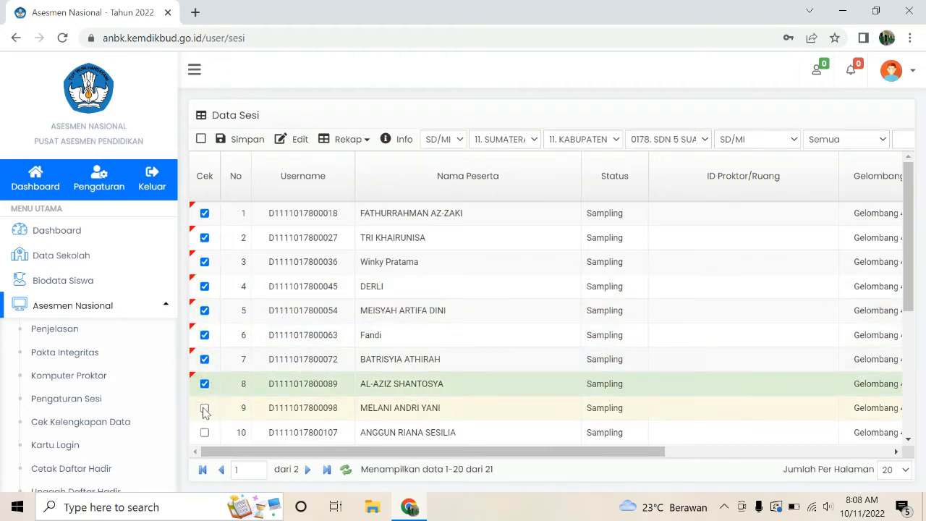
{"action": "left_click", "coordinate": [205, 408]}
{"action": "left_click", "coordinate": [204, 432]}
{"action": "scroll", "coordinate": [207, 430], "scroll_direction": "down", "scroll_amount": 2}
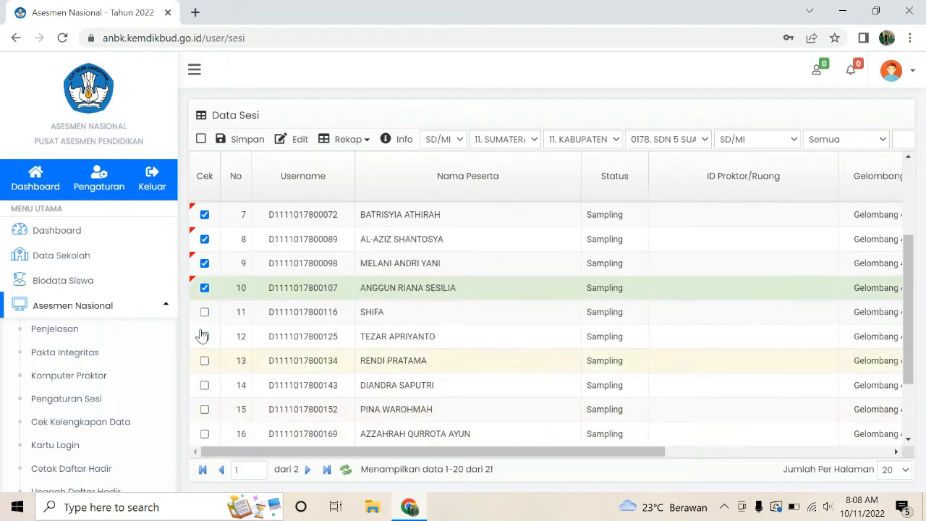
{"action": "left_click", "coordinate": [204, 312]}
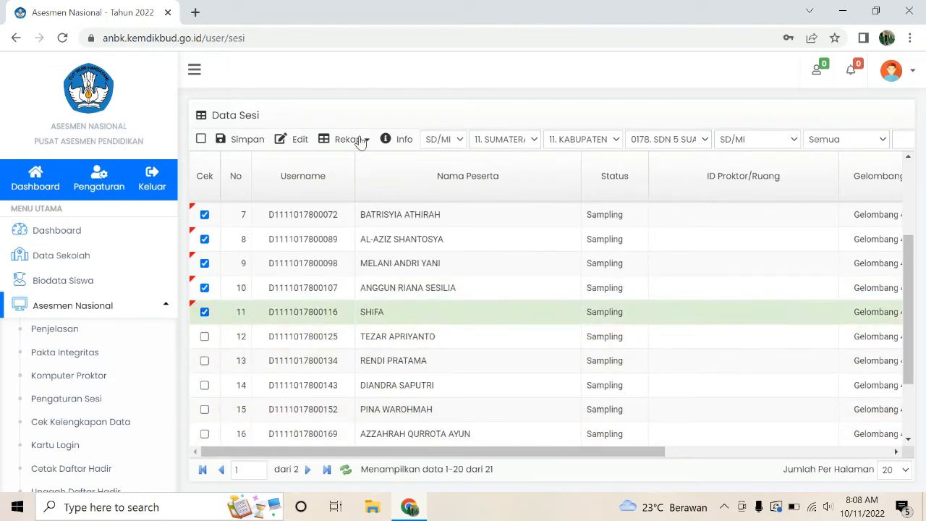
Step: Edit the marked participants: keep room D11110178-AJ3D, choose Gelombang 4, day 1 session 1
{"action": "left_click", "coordinate": [297, 141]}
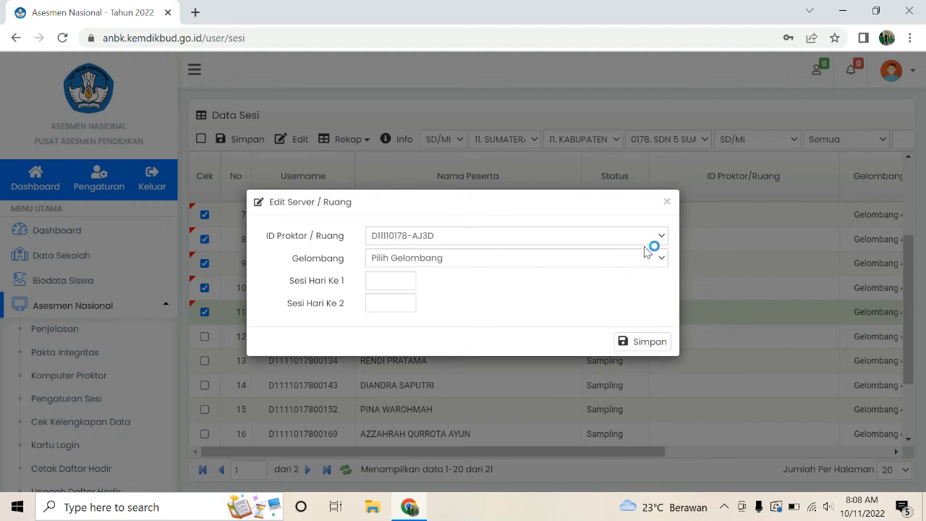
{"action": "left_click", "coordinate": [661, 236]}
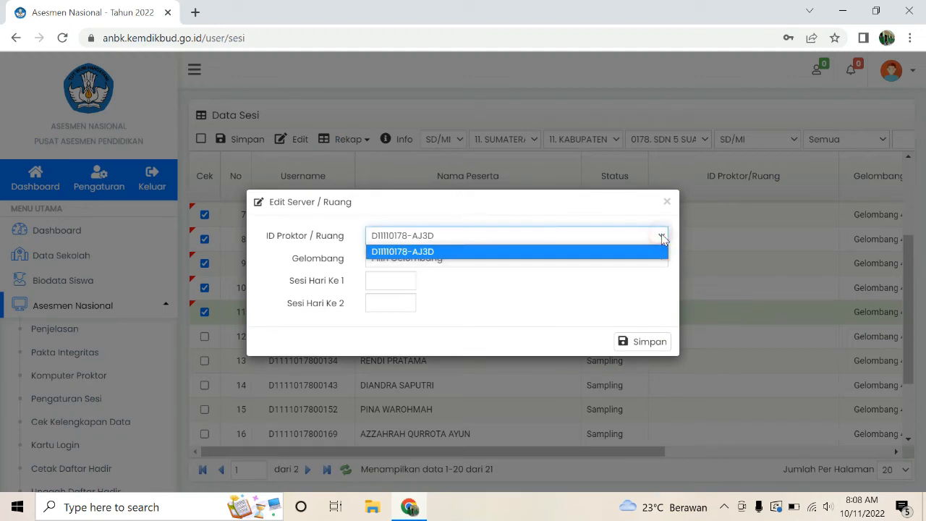
{"action": "left_click", "coordinate": [662, 236]}
{"action": "left_click", "coordinate": [662, 259]}
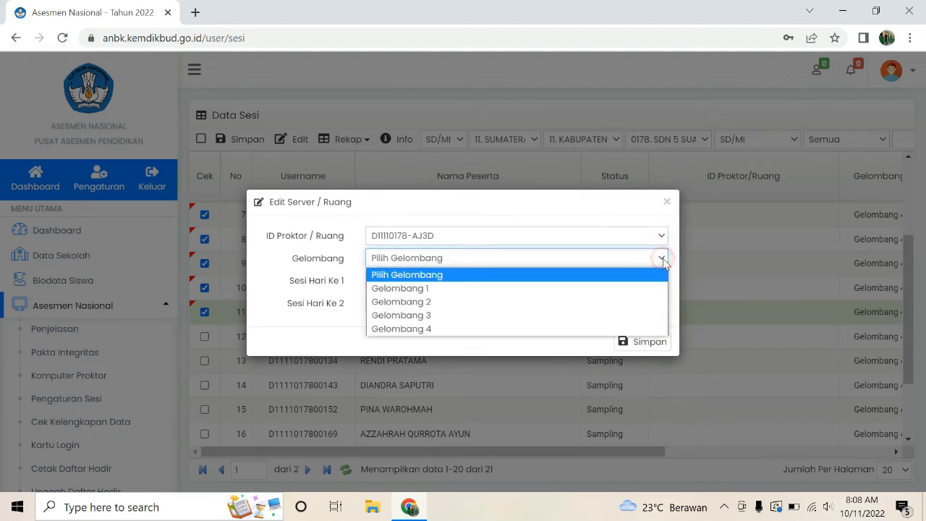
{"action": "left_click", "coordinate": [479, 329]}
{"action": "left_click", "coordinate": [385, 280]}
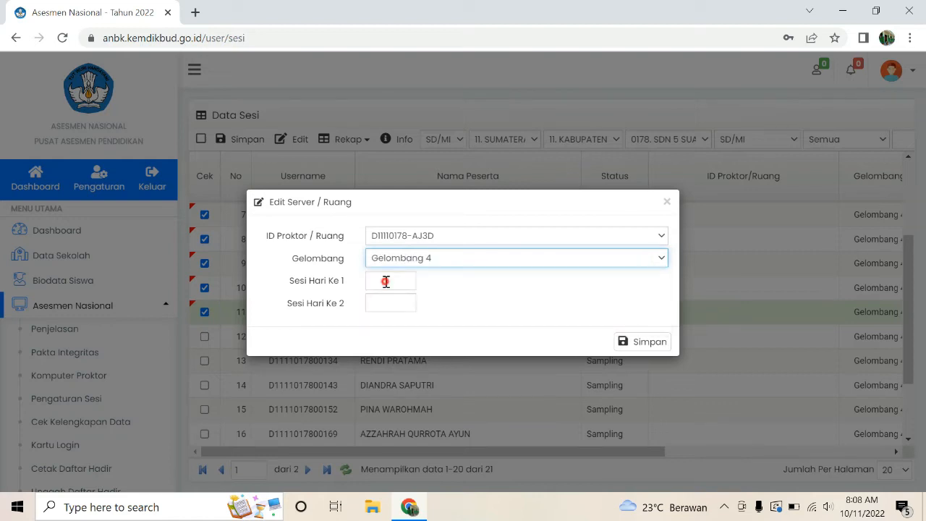
{"action": "left_click", "coordinate": [386, 310]}
Step: Correct the day 2 session to 1 and save the assignment
{"action": "left_click", "coordinate": [391, 305]}
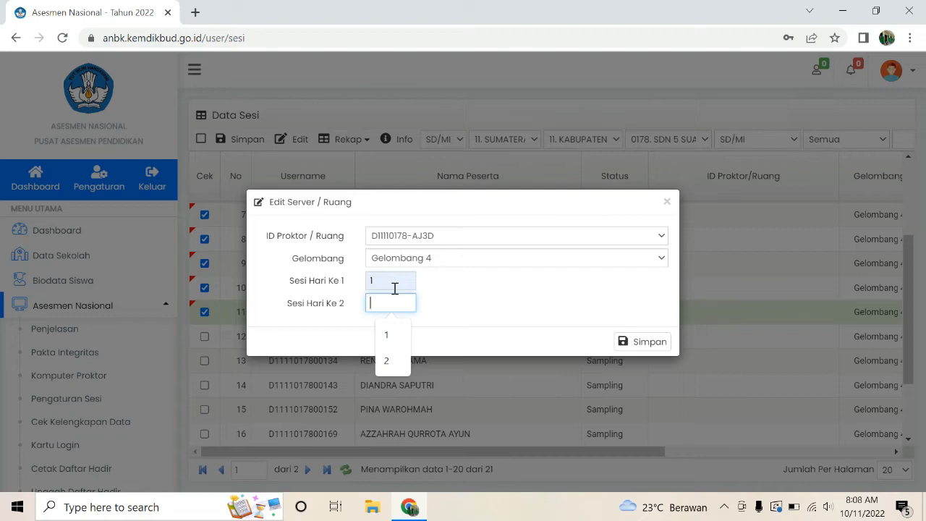
{"action": "type", "text": "2"}
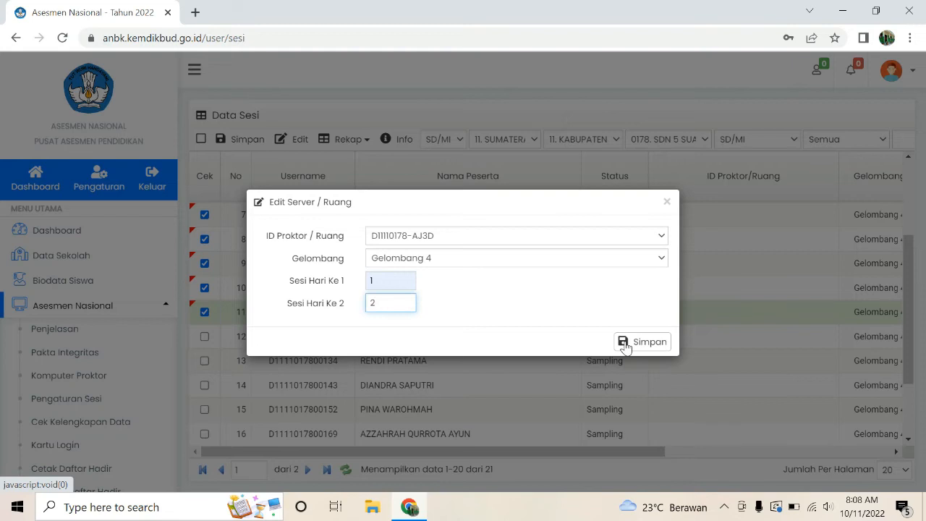
{"action": "left_click_drag", "start_coordinate": [378, 302], "coordinate": [363, 307]}
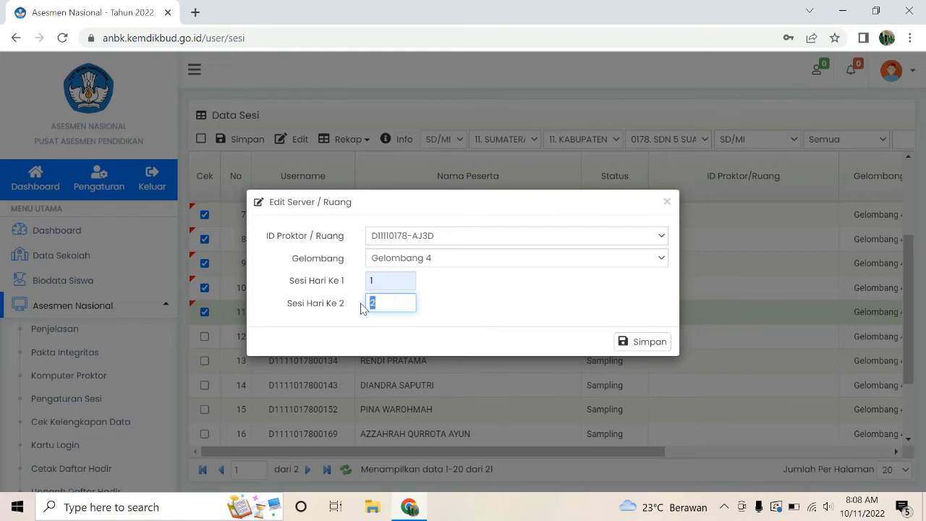
{"action": "type", "text": "1"}
{"action": "left_click", "coordinate": [391, 278]}
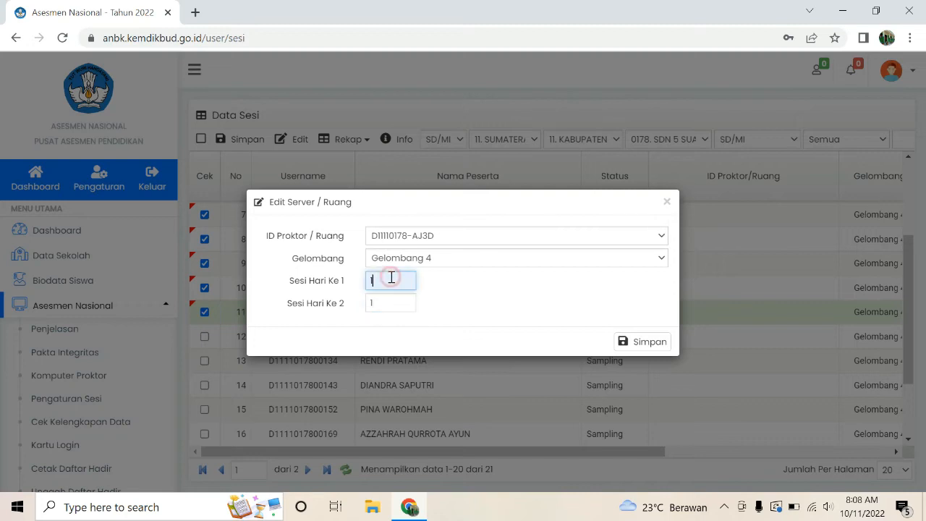
{"action": "left_click", "coordinate": [396, 304]}
{"action": "left_click_drag", "start_coordinate": [389, 303], "coordinate": [367, 307]}
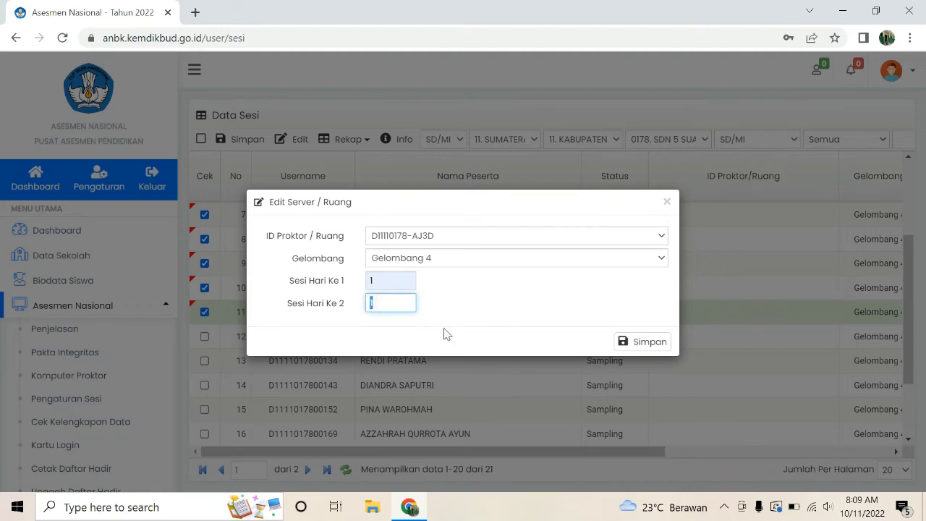
{"action": "left_click", "coordinate": [630, 343]}
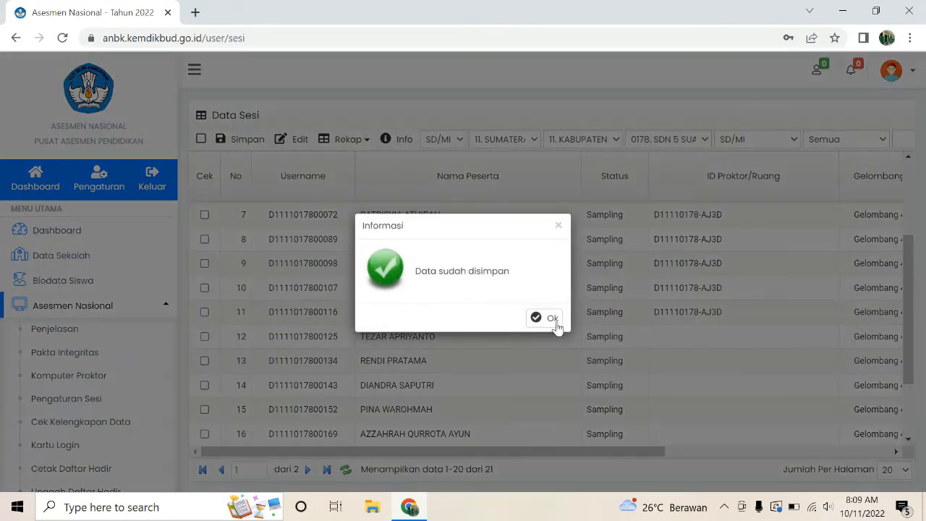
Step: Dismiss the saved confirmation and tick participants 12 through 20
{"action": "left_click", "coordinate": [553, 319]}
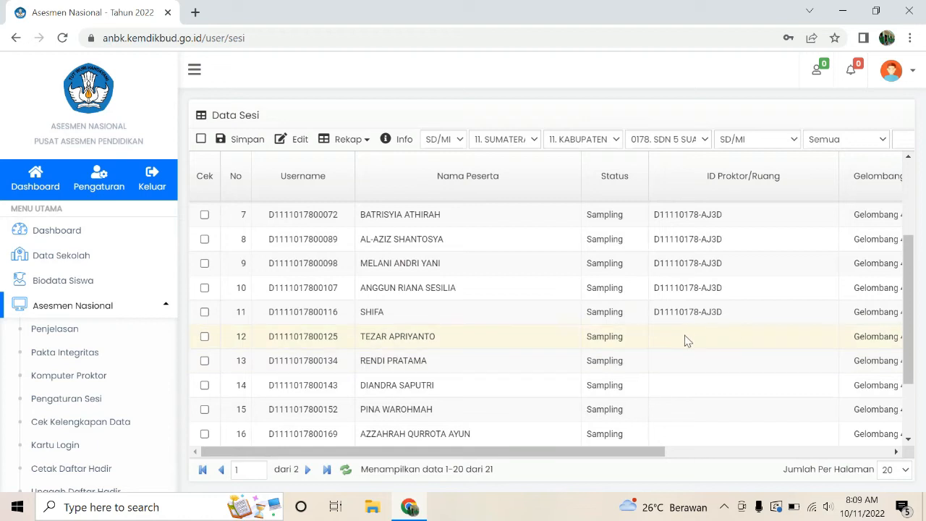
{"action": "left_click", "coordinate": [204, 337]}
{"action": "scroll", "coordinate": [206, 322], "scroll_direction": "down", "scroll_amount": 1}
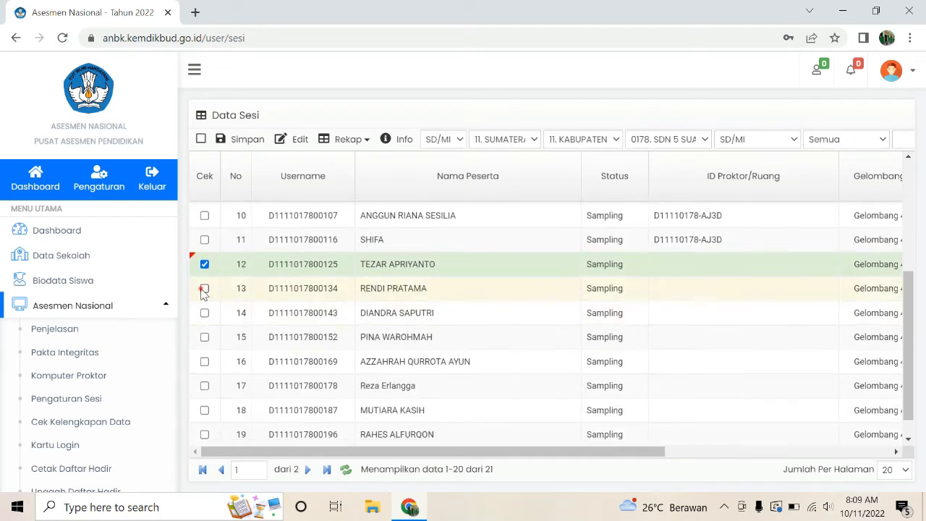
{"action": "left_click", "coordinate": [205, 288]}
{"action": "left_click", "coordinate": [205, 314]}
{"action": "left_click", "coordinate": [204, 338]}
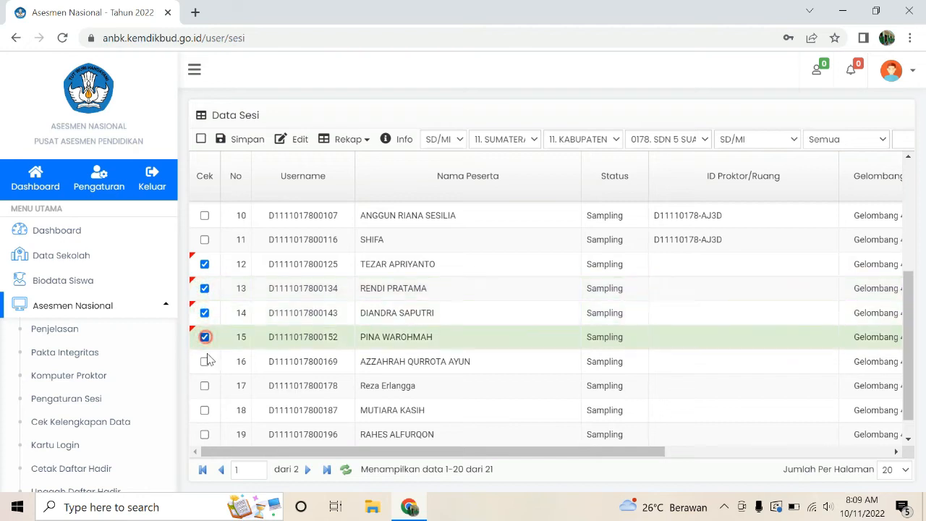
{"action": "left_click", "coordinate": [205, 361]}
{"action": "left_click", "coordinate": [205, 386]}
{"action": "left_click", "coordinate": [205, 411]}
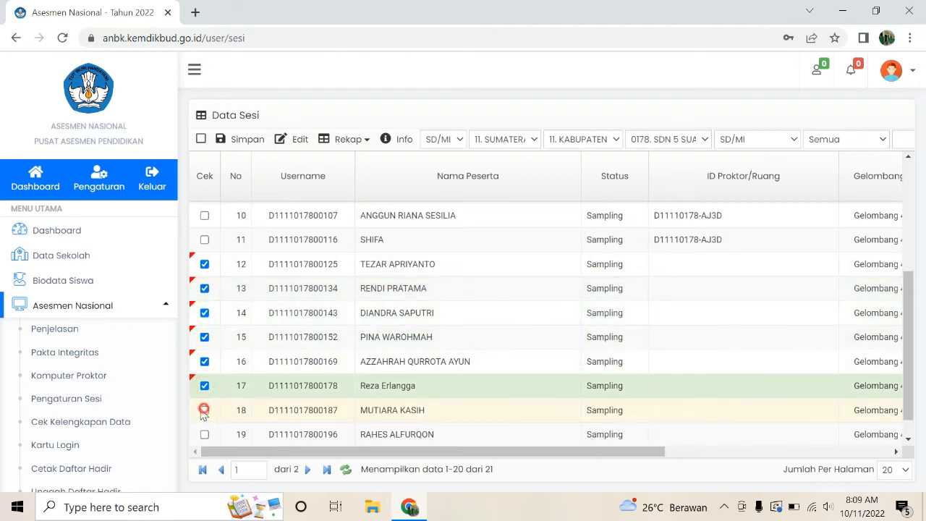
{"action": "left_click", "coordinate": [204, 435]}
{"action": "scroll", "coordinate": [205, 437], "scroll_direction": "down", "scroll_amount": 1}
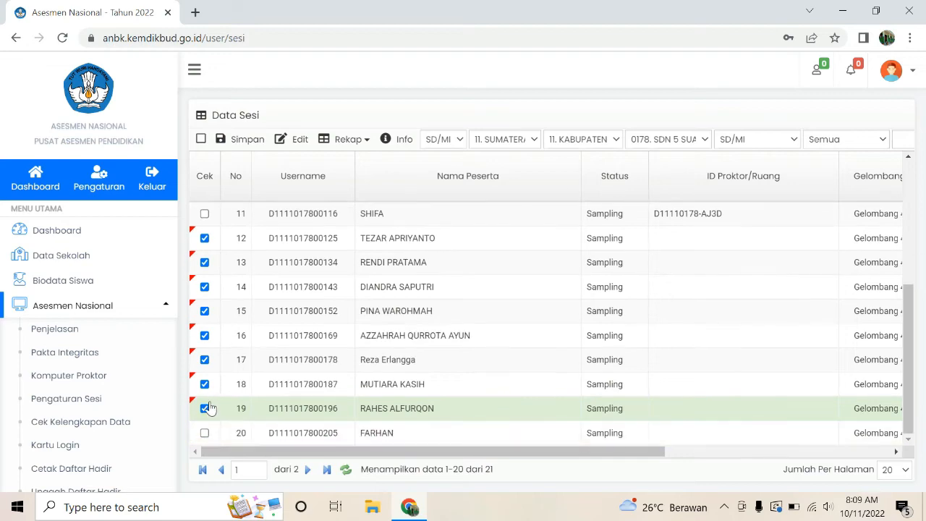
{"action": "left_click", "coordinate": [205, 432]}
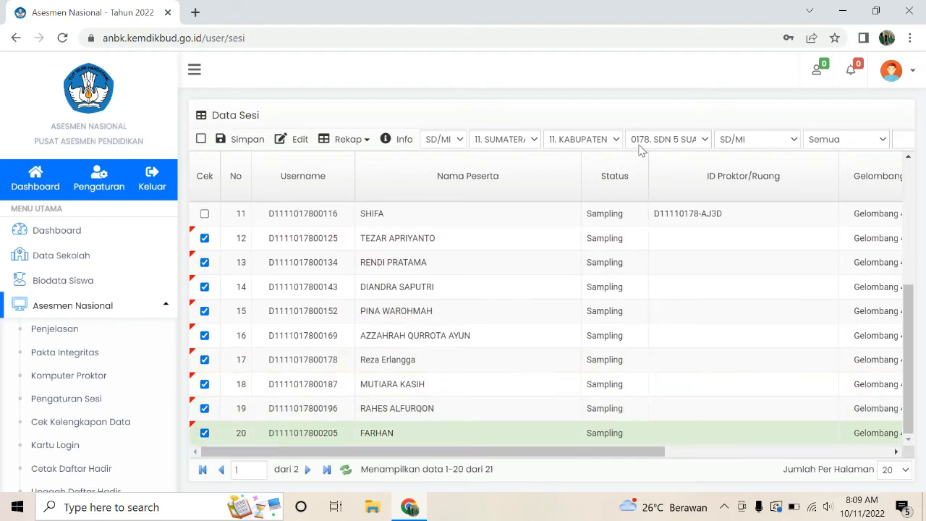
Step: Give them Gelombang 4 with session 2 on both days and save
{"action": "left_click", "coordinate": [299, 143]}
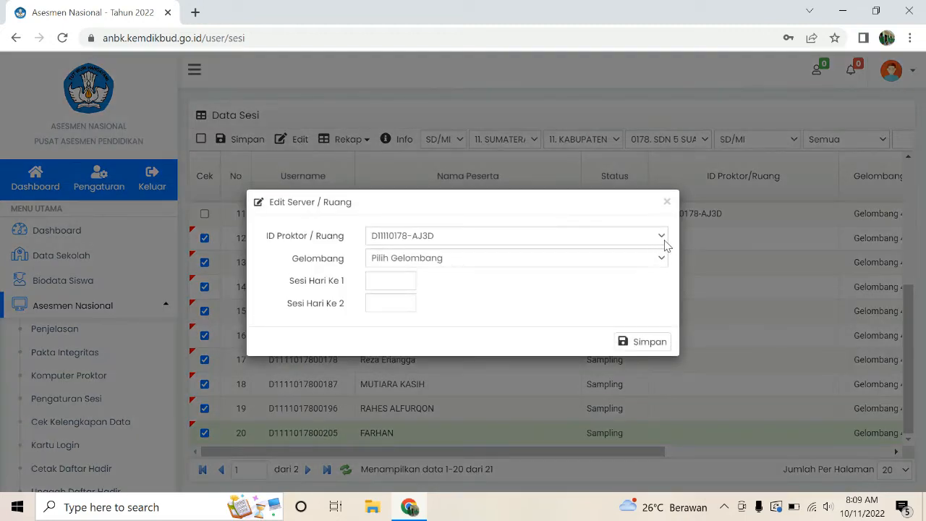
{"action": "left_click", "coordinate": [662, 260]}
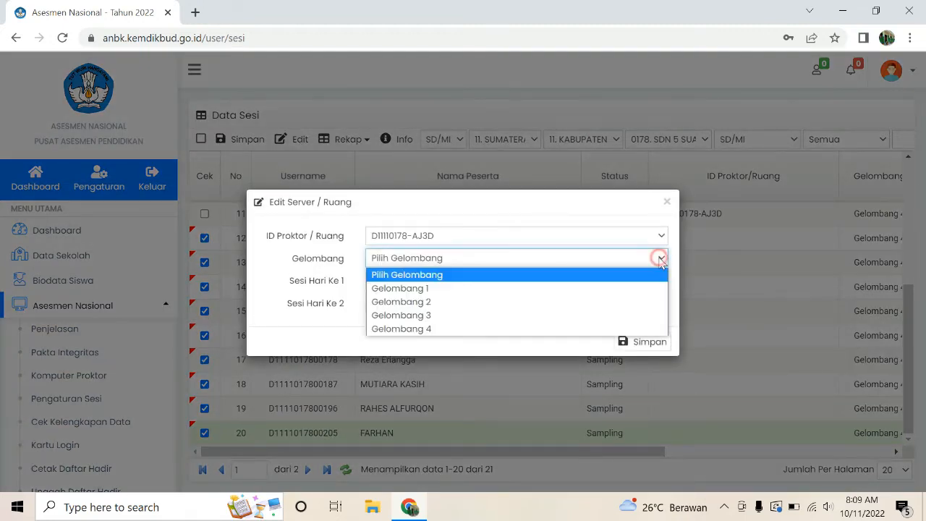
{"action": "left_click", "coordinate": [477, 330]}
{"action": "left_click", "coordinate": [394, 281]}
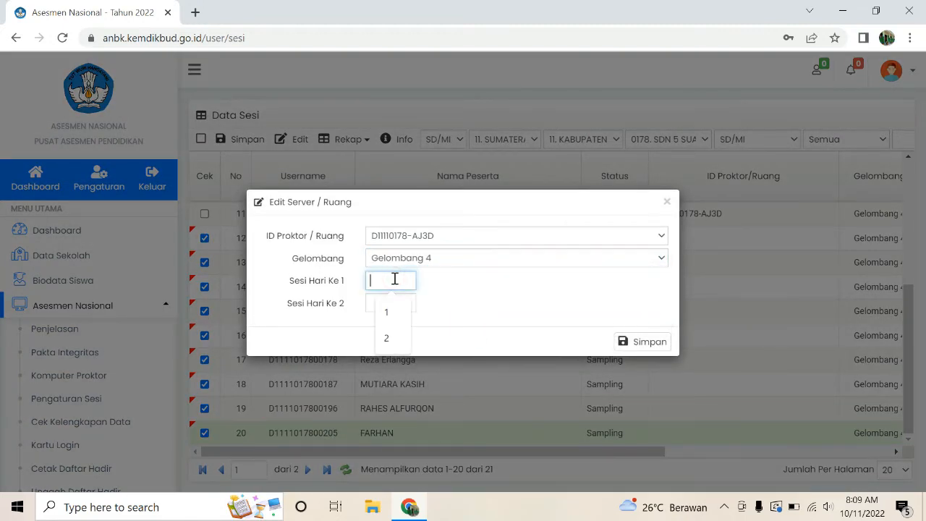
{"action": "type", "text": "2"}
{"action": "left_click", "coordinate": [398, 305]}
{"action": "type", "text": "2"}
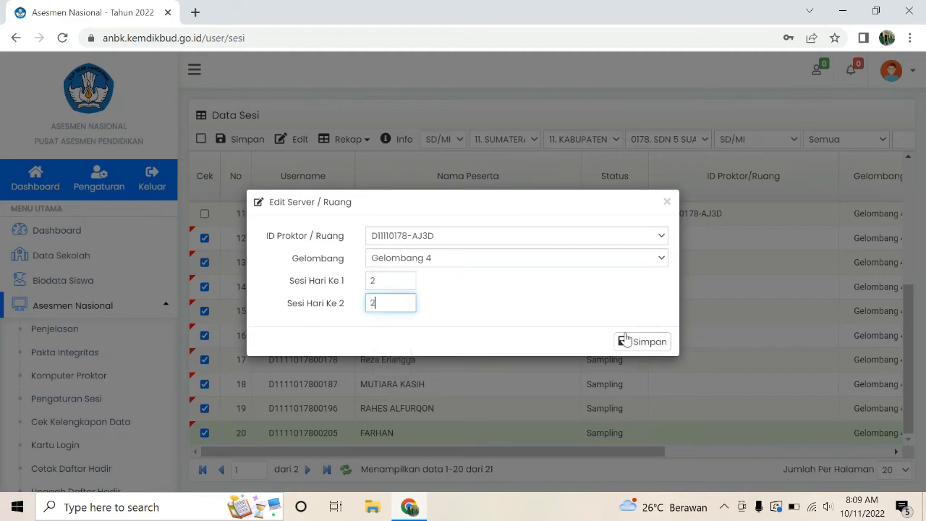
{"action": "left_click", "coordinate": [637, 346]}
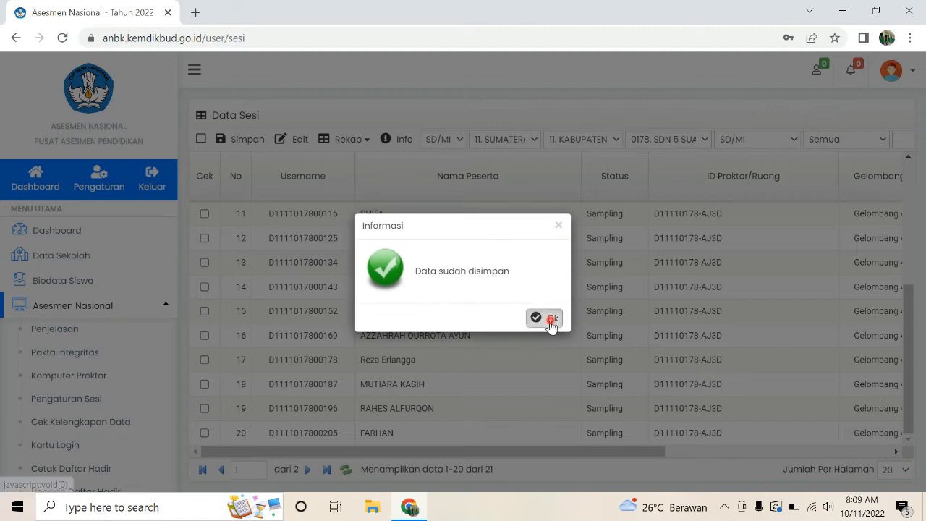
{"action": "left_click", "coordinate": [550, 315]}
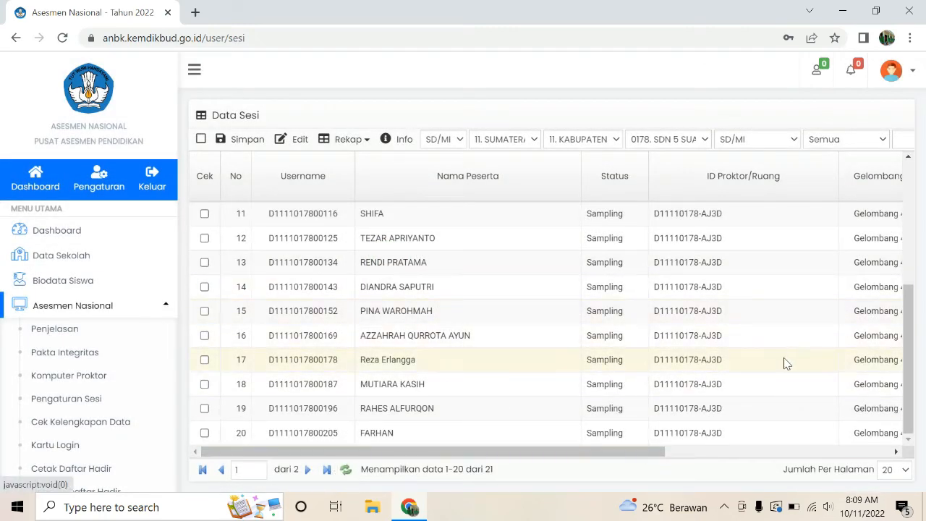
{"action": "left_click", "coordinate": [905, 470]}
Step: Show all 21 participants on one page and tick participant 21
{"action": "left_click", "coordinate": [897, 347]}
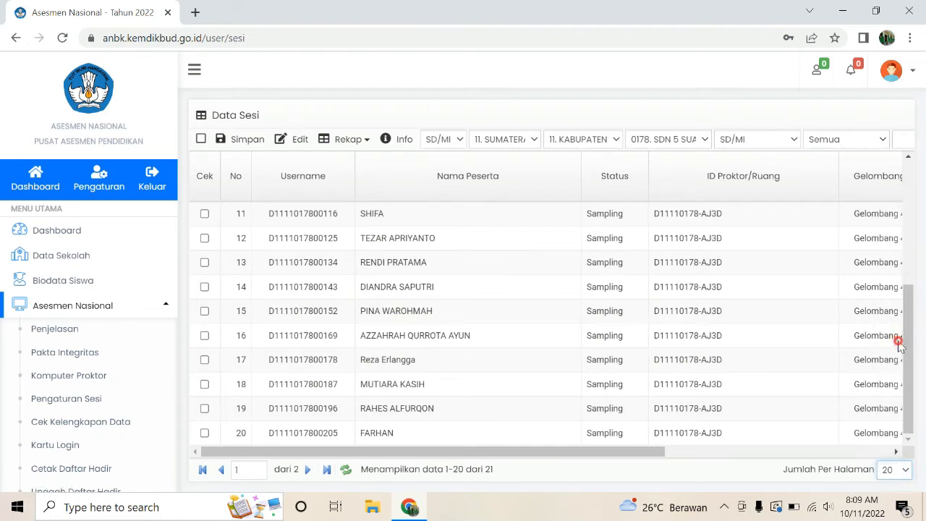
{"action": "scroll", "coordinate": [807, 369], "scroll_direction": "down", "scroll_amount": 1}
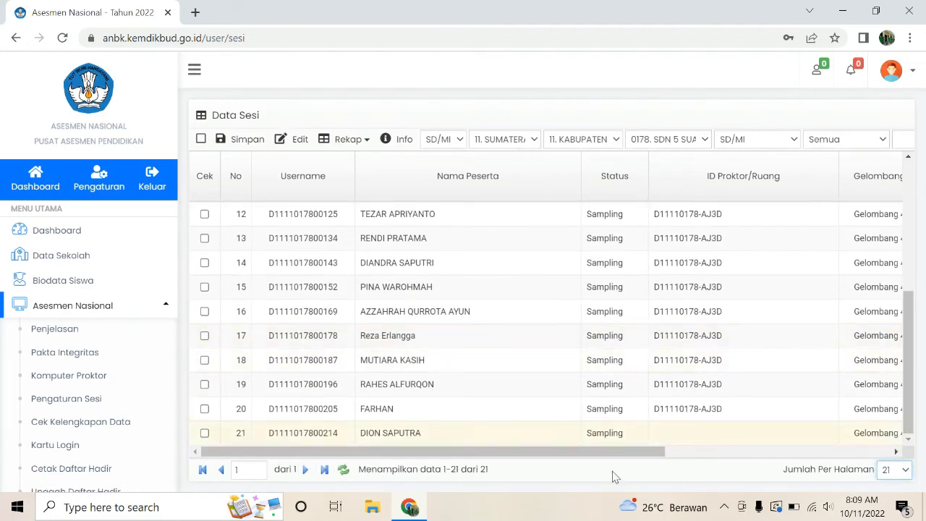
{"action": "left_click", "coordinate": [204, 434]}
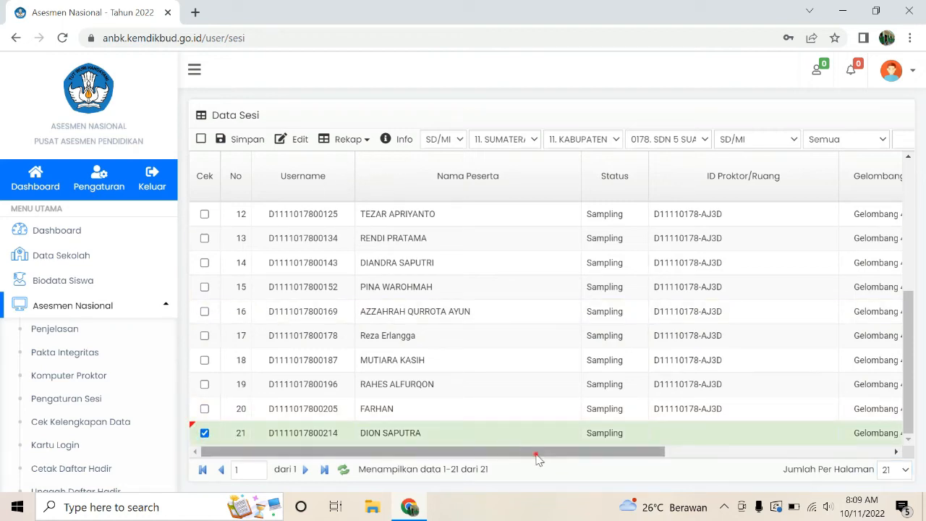
{"action": "left_click_drag", "start_coordinate": [537, 454], "coordinate": [476, 456]}
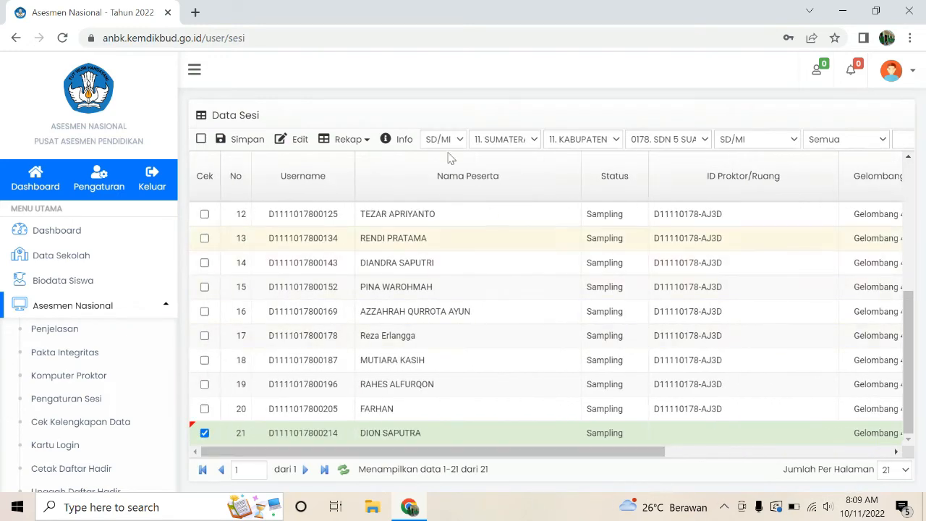
Step: Give participant 21 Gelombang 4 with session 2 on both days and save
{"action": "left_click", "coordinate": [296, 139]}
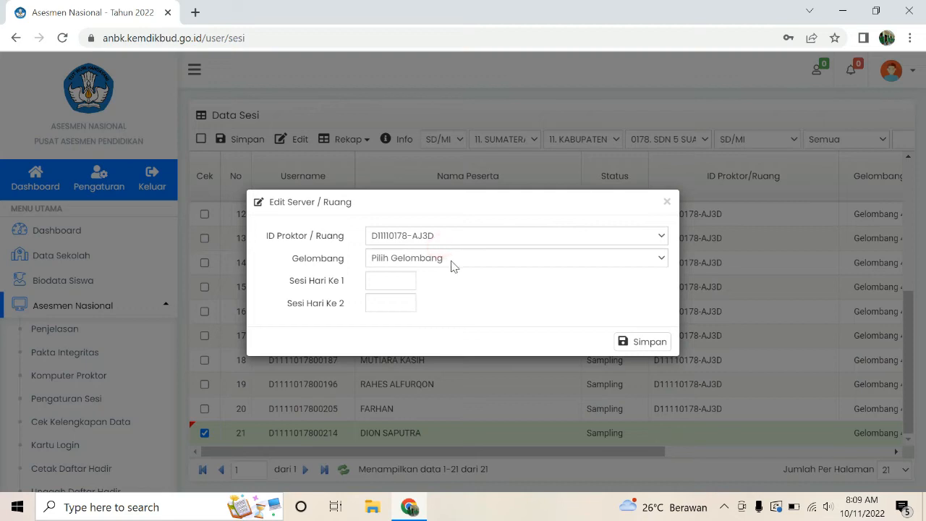
{"action": "left_click", "coordinate": [451, 258]}
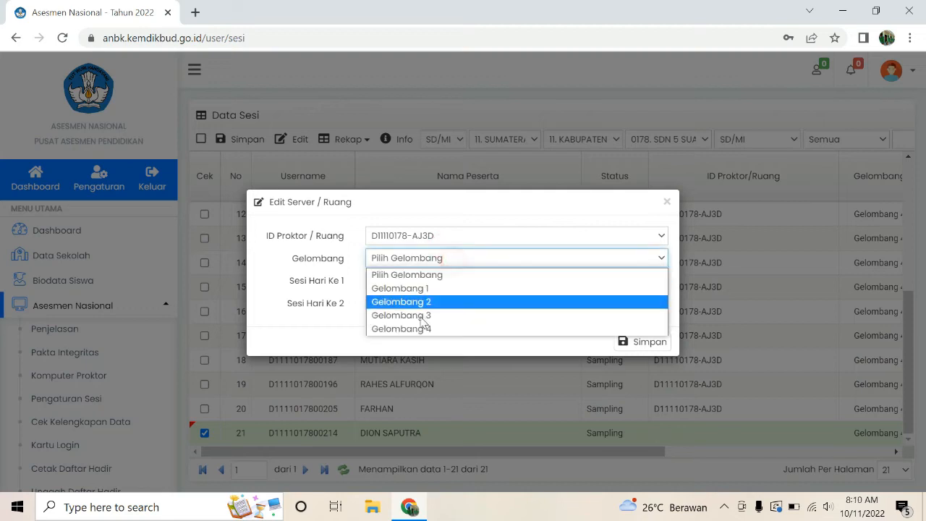
{"action": "left_click", "coordinate": [416, 328]}
{"action": "left_click", "coordinate": [399, 280]}
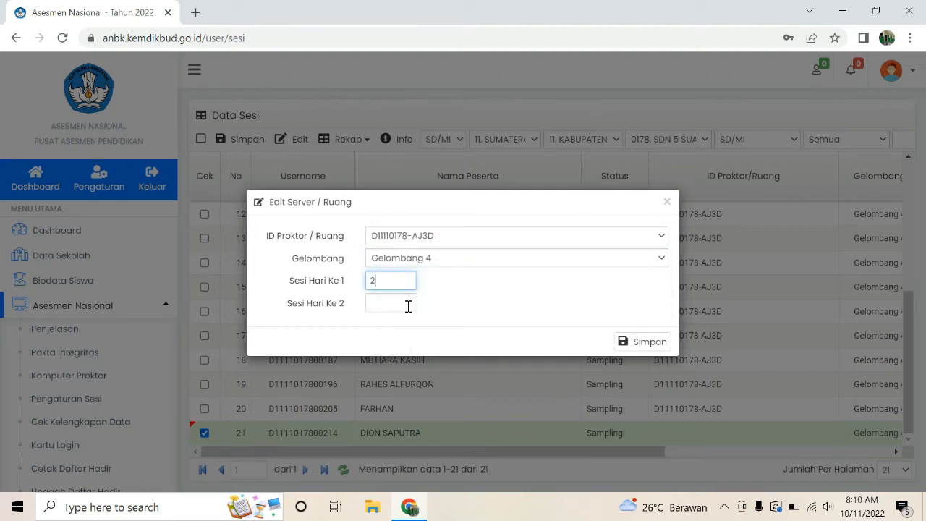
{"action": "left_click", "coordinate": [409, 306]}
{"action": "left_click", "coordinate": [392, 360]}
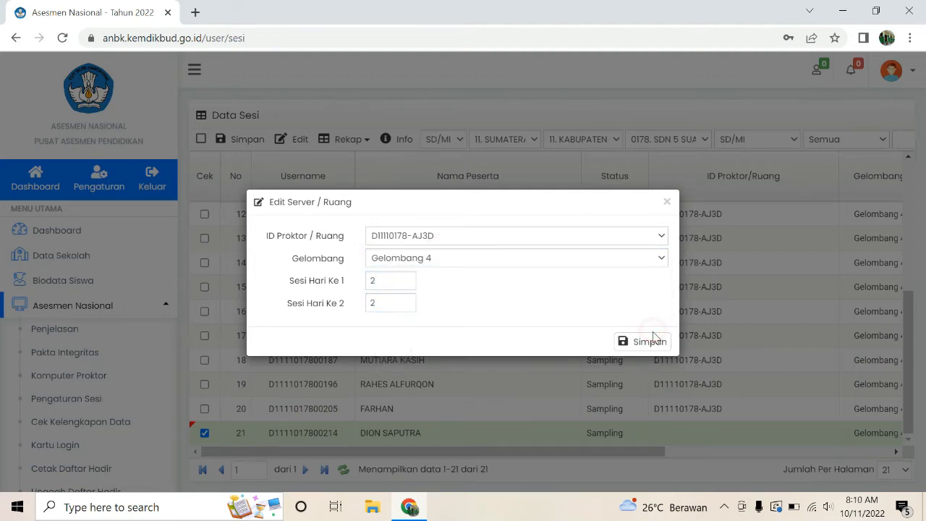
{"action": "left_click", "coordinate": [654, 342]}
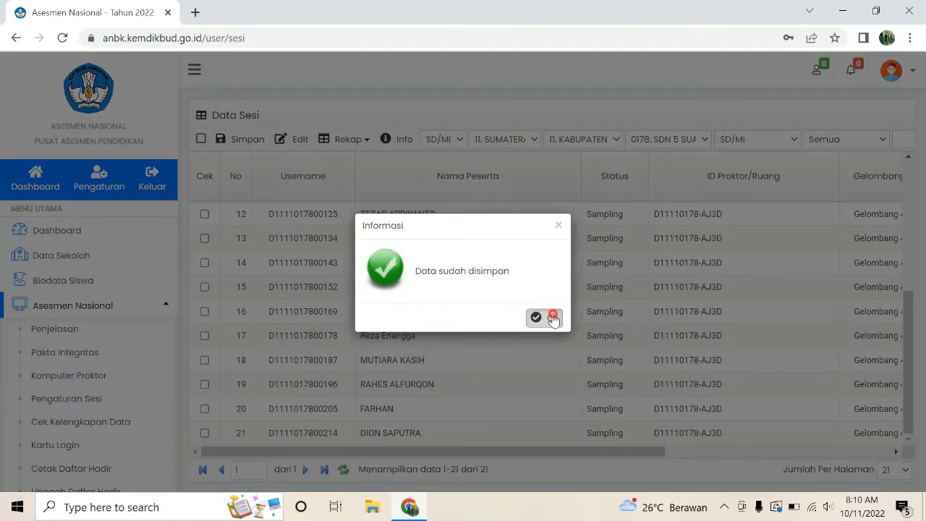
{"action": "left_click", "coordinate": [553, 319]}
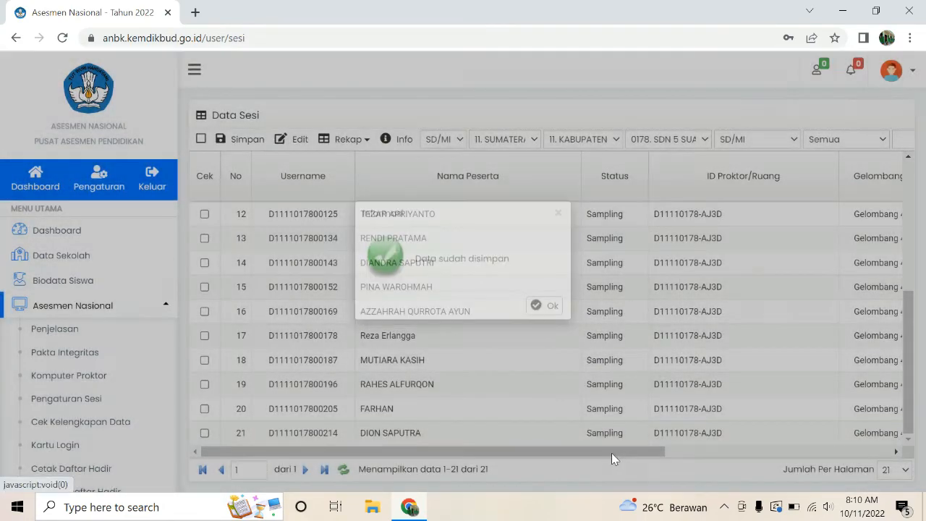
{"action": "left_click_drag", "start_coordinate": [608, 450], "coordinate": [854, 443]}
Step: Scroll through the Data Sesi table checking each participant's room D11110178-AJ3D, Gelombang 4 and sessions
{"action": "scroll", "coordinate": [641, 337], "scroll_direction": "up", "scroll_amount": 3}
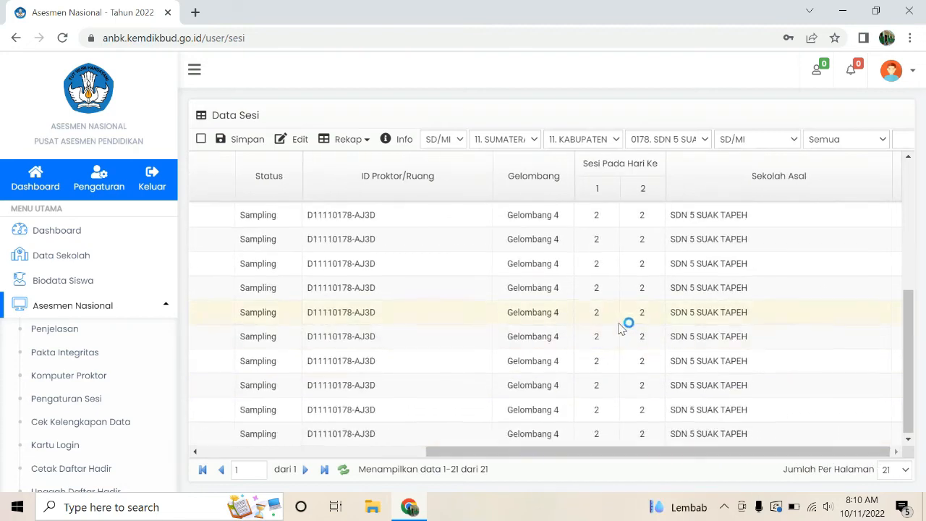
{"action": "scroll", "coordinate": [619, 329], "scroll_direction": "up", "scroll_amount": 1}
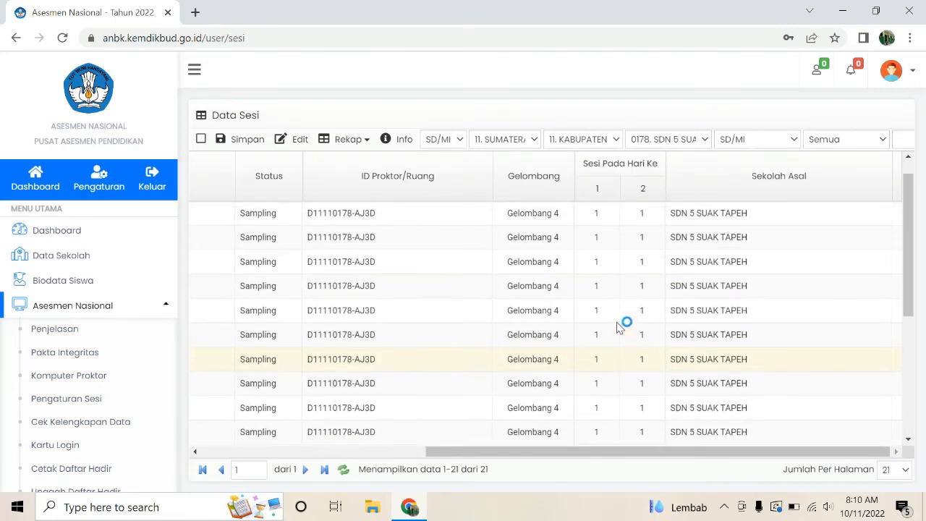
{"action": "scroll", "coordinate": [600, 288], "scroll_direction": "down", "scroll_amount": 3}
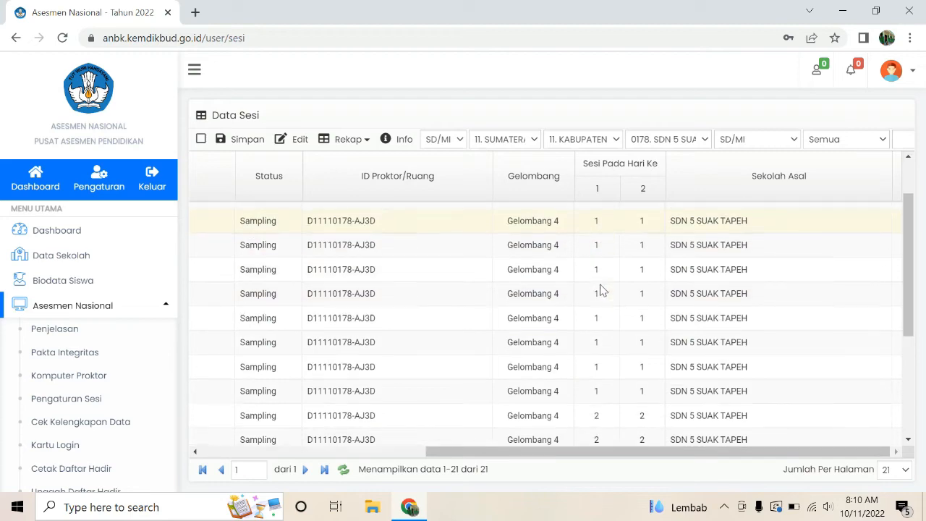
{"action": "double_click", "coordinate": [607, 238]}
{"action": "left_click_drag", "start_coordinate": [637, 458], "coordinate": [442, 456]}
{"action": "left_click_drag", "start_coordinate": [663, 456], "coordinate": [802, 451]}
{"action": "left_click", "coordinate": [893, 320]}
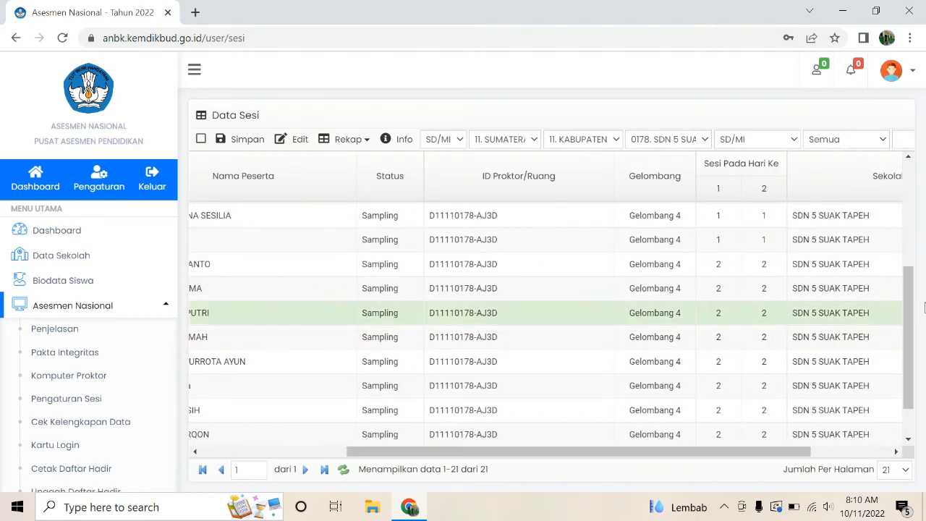
{"action": "left_click_drag", "start_coordinate": [901, 307], "coordinate": [901, 218]}
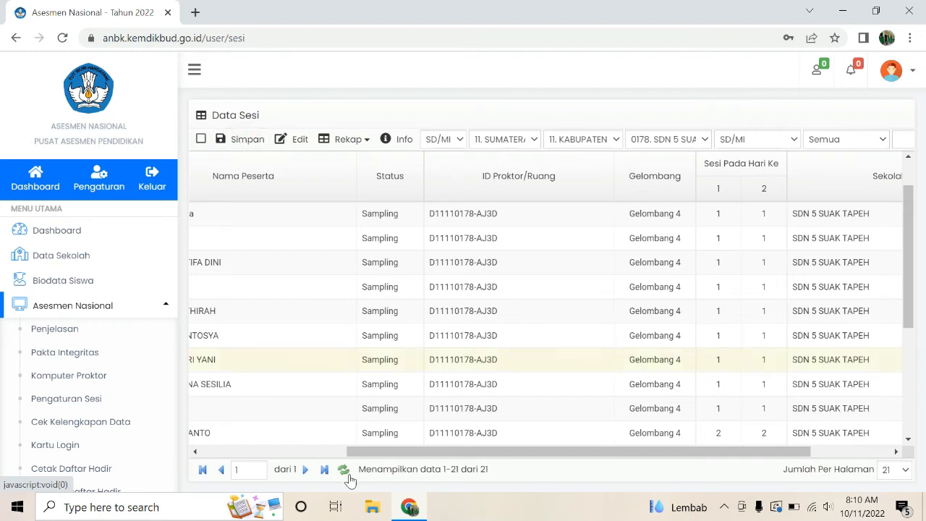
{"action": "left_click_drag", "start_coordinate": [386, 451], "coordinate": [168, 458]}
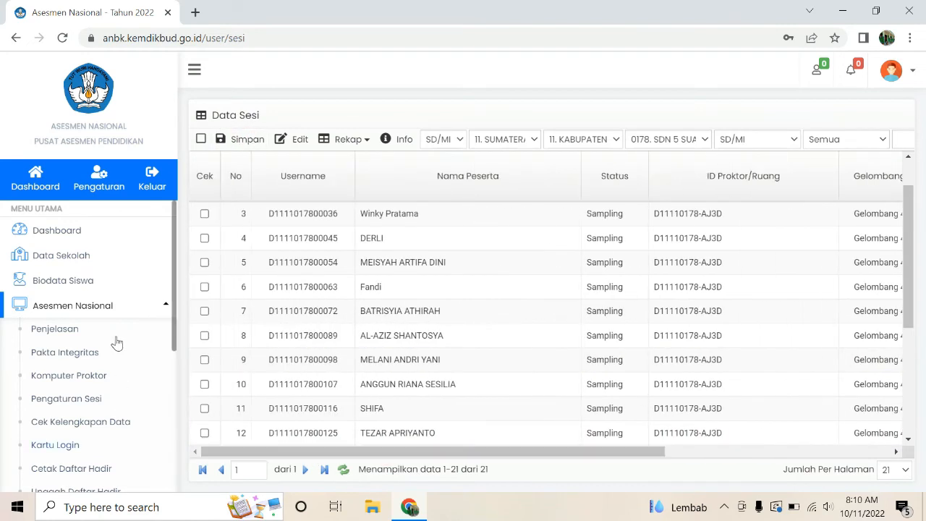
{"action": "scroll", "coordinate": [103, 432], "scroll_direction": "down", "scroll_amount": 1}
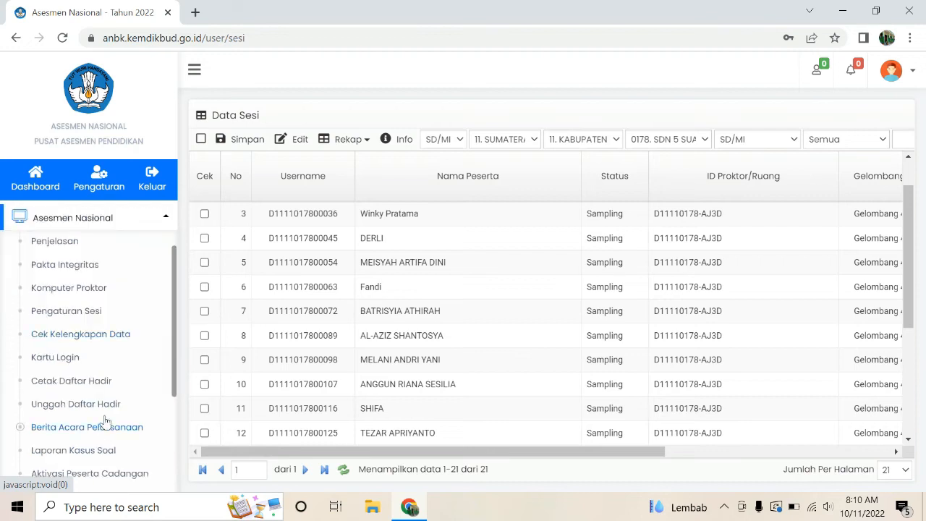
Step: Open Cek Kelengkapan Data and scroll to the Status column, checking every row is complete
{"action": "left_click", "coordinate": [99, 340]}
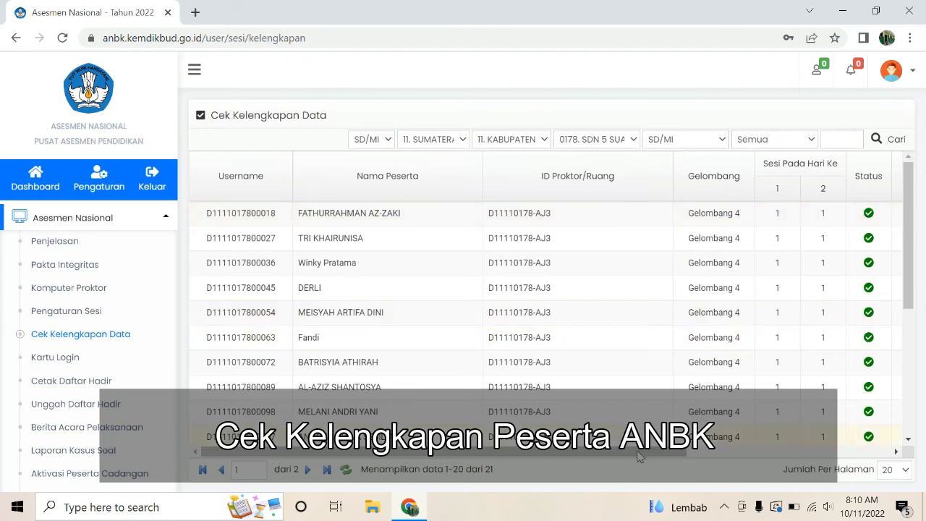
{"action": "left_click_drag", "start_coordinate": [660, 452], "coordinate": [768, 459]}
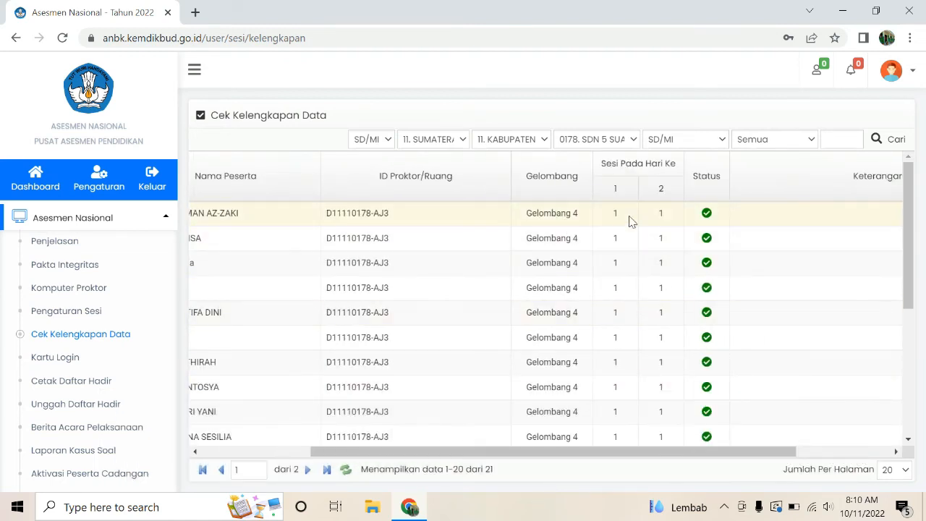
{"action": "scroll", "coordinate": [631, 262], "scroll_direction": "down", "scroll_amount": 3}
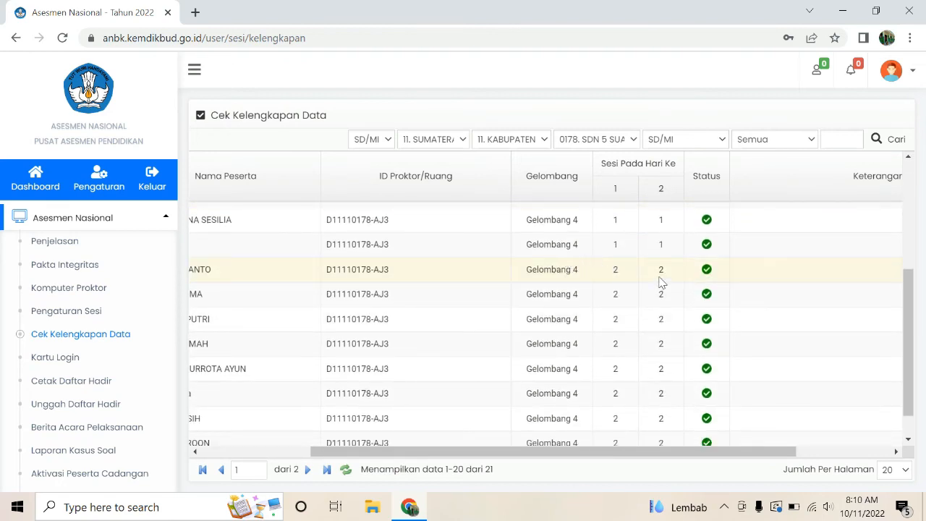
{"action": "scroll", "coordinate": [647, 325], "scroll_direction": "down", "scroll_amount": 1}
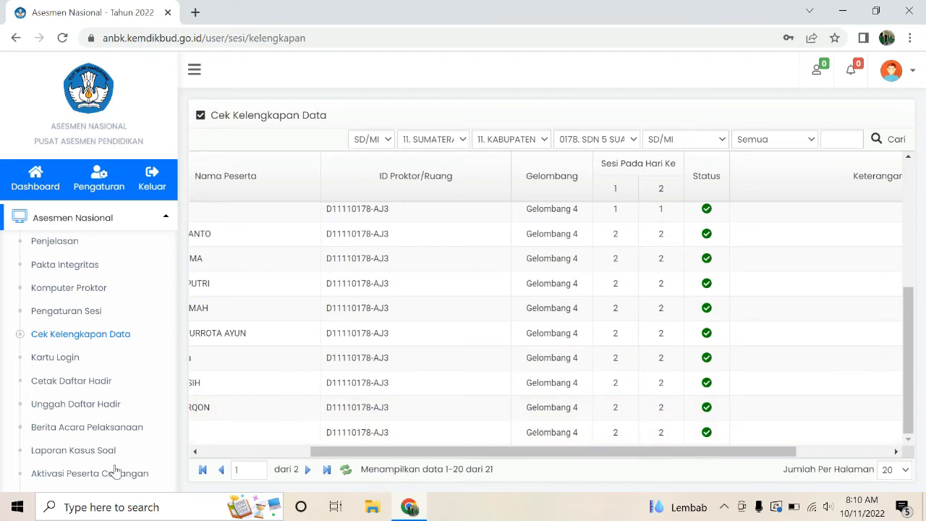
Step: Generate Kartu Login for Gelombang 4 with Semua Sesi and scroll through the preview
{"action": "left_click", "coordinate": [65, 360]}
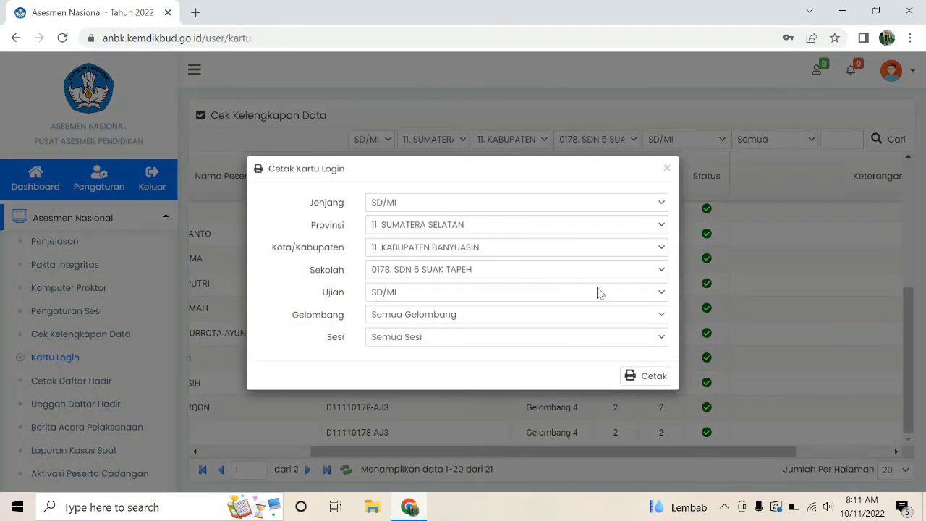
{"action": "left_click", "coordinate": [662, 316]}
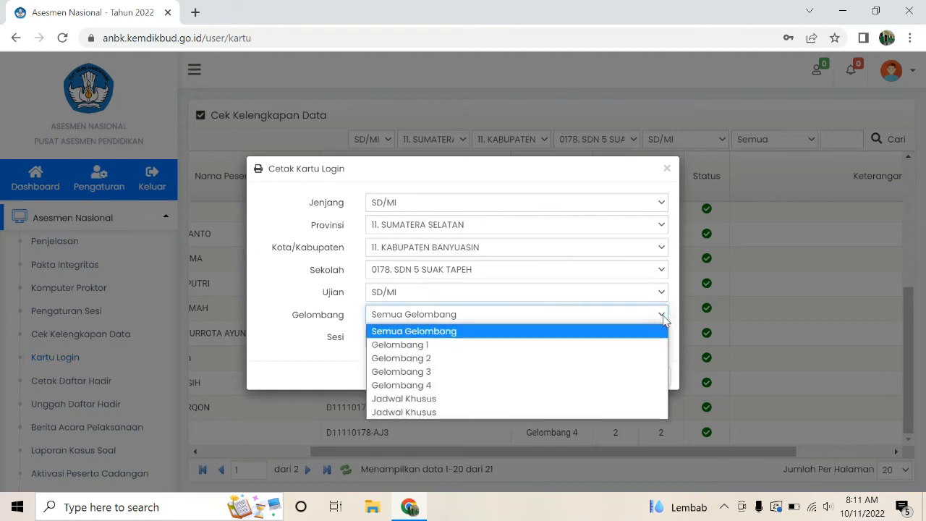
{"action": "left_click", "coordinate": [449, 386]}
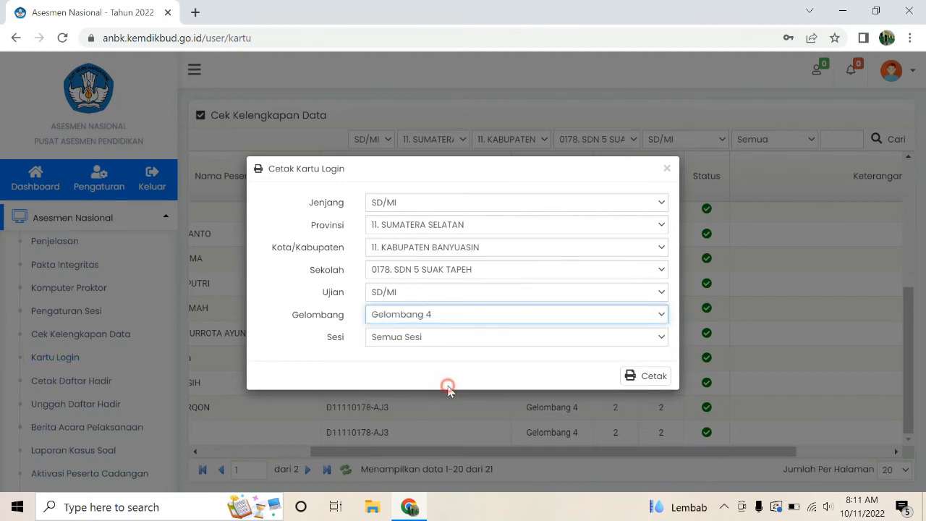
{"action": "left_click", "coordinate": [660, 339]}
{"action": "left_click", "coordinate": [506, 371]}
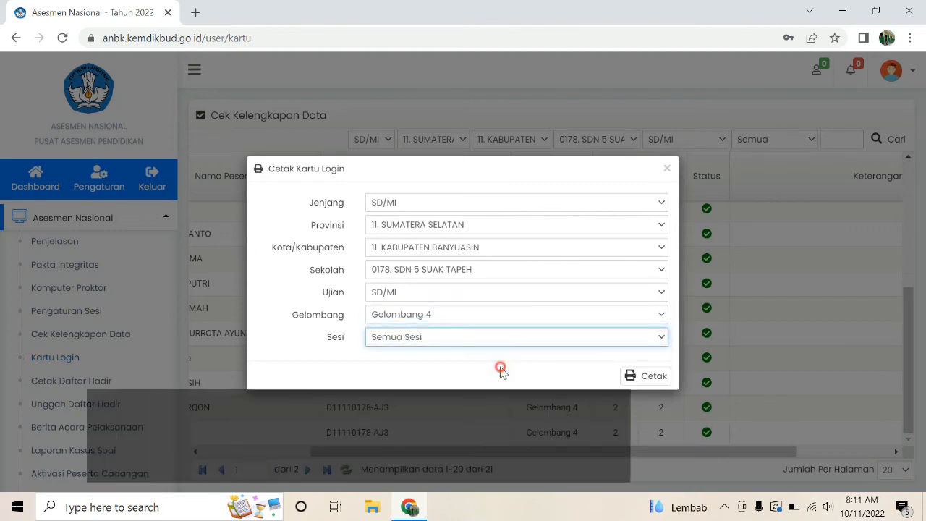
{"action": "left_click", "coordinate": [637, 375]}
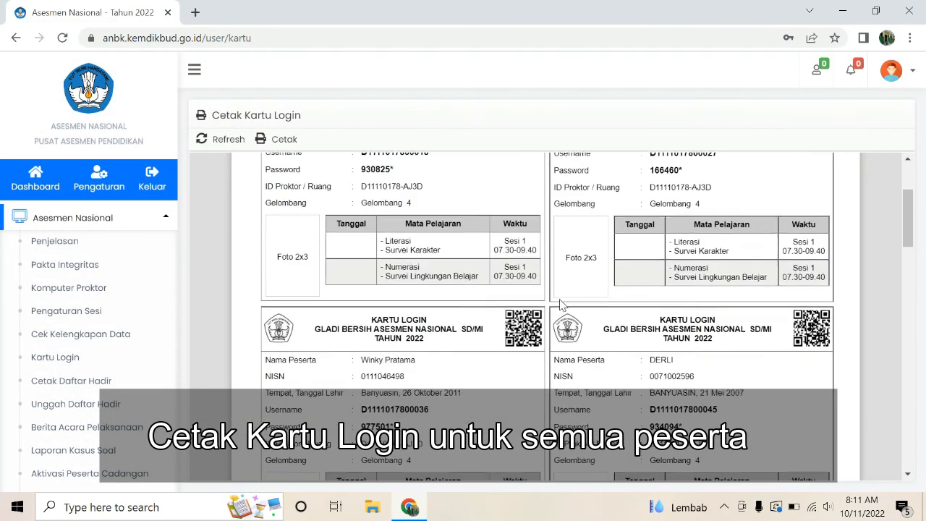
{"action": "scroll", "coordinate": [560, 306], "scroll_direction": "down", "scroll_amount": 3}
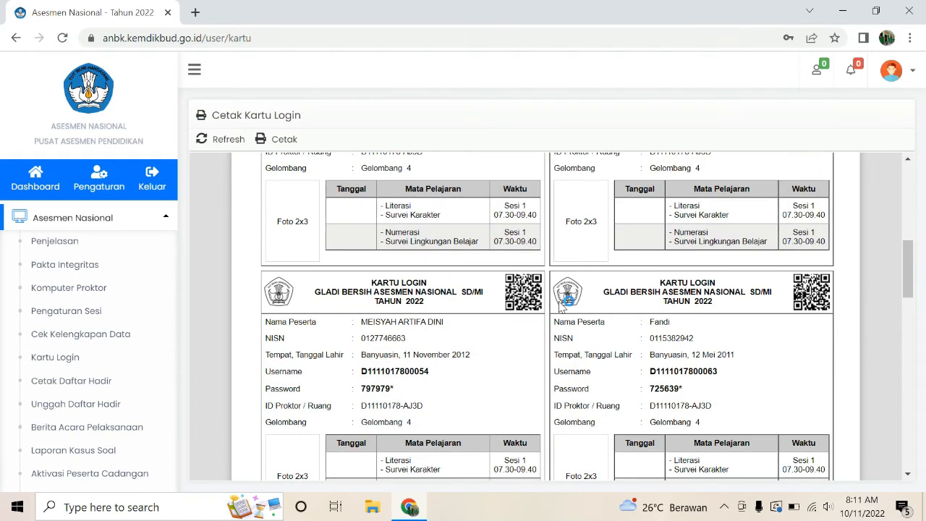
{"action": "scroll", "coordinate": [562, 307], "scroll_direction": "down", "scroll_amount": 1}
{"action": "scroll", "coordinate": [558, 302], "scroll_direction": "down", "scroll_amount": 8}
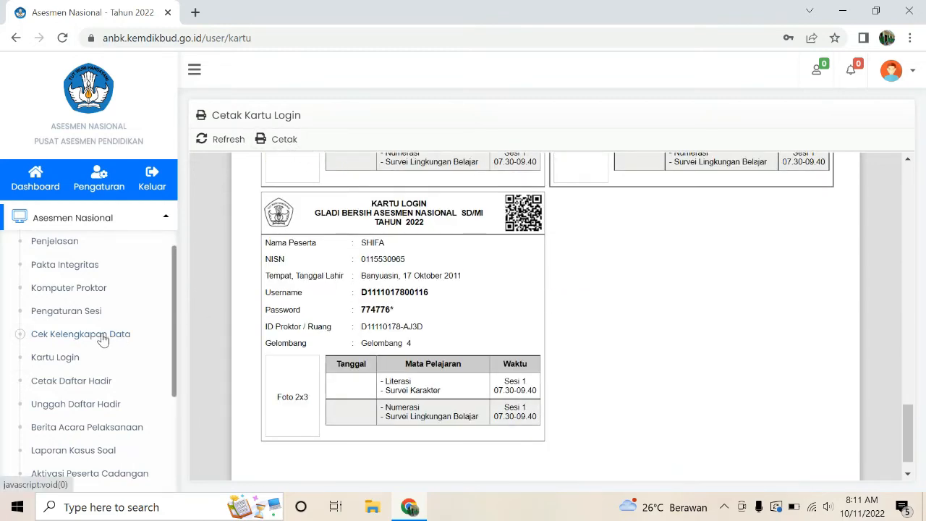
Step: Regenerate the Gelombang 4 all-session login cards and review them again
{"action": "left_click", "coordinate": [55, 357]}
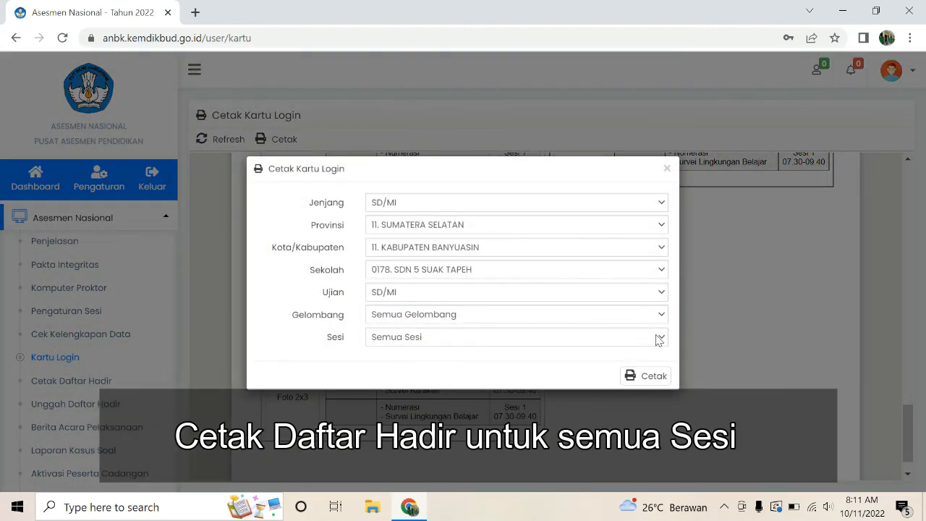
{"action": "left_click", "coordinate": [659, 339]}
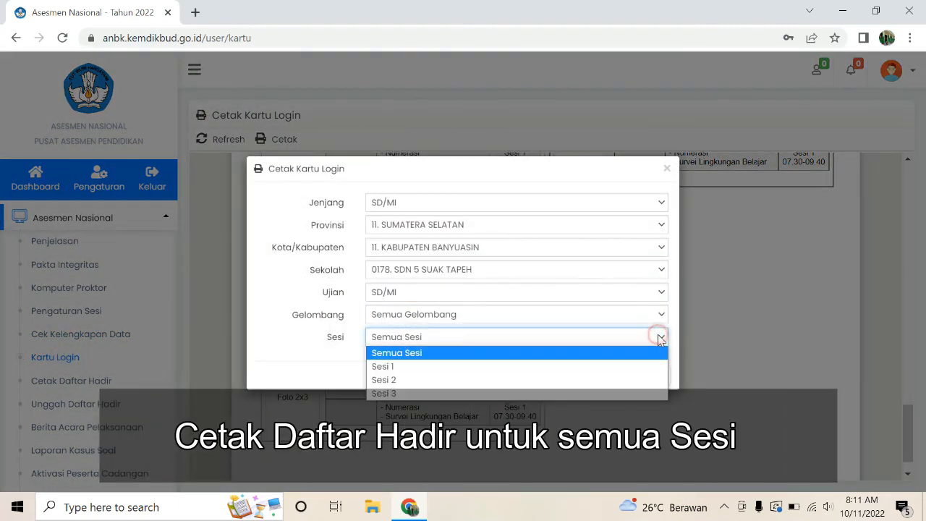
{"action": "left_click", "coordinate": [443, 354]}
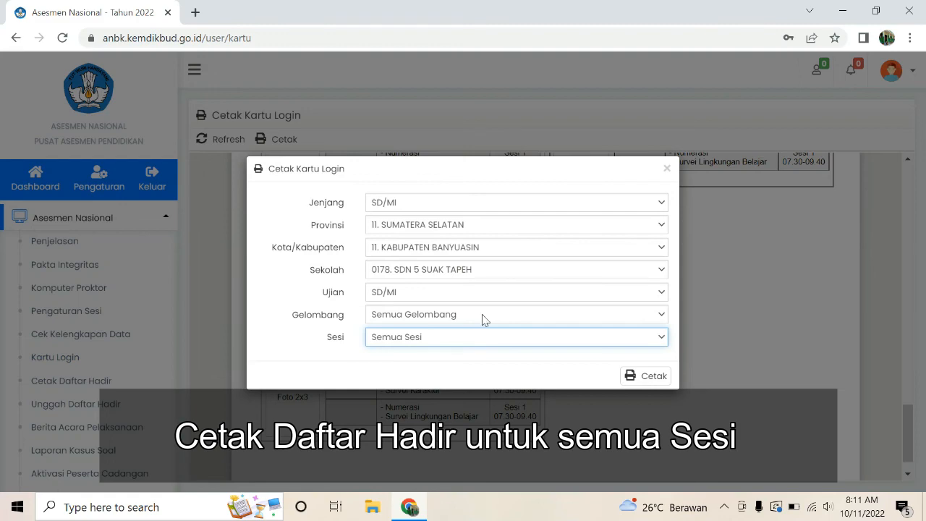
{"action": "left_click", "coordinate": [482, 314]}
{"action": "left_click", "coordinate": [403, 383]}
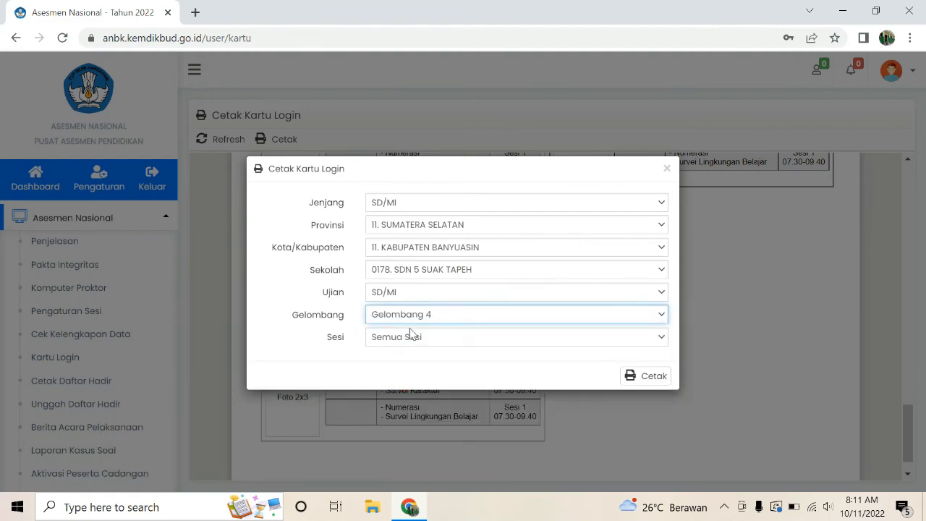
{"action": "left_click", "coordinate": [655, 379]}
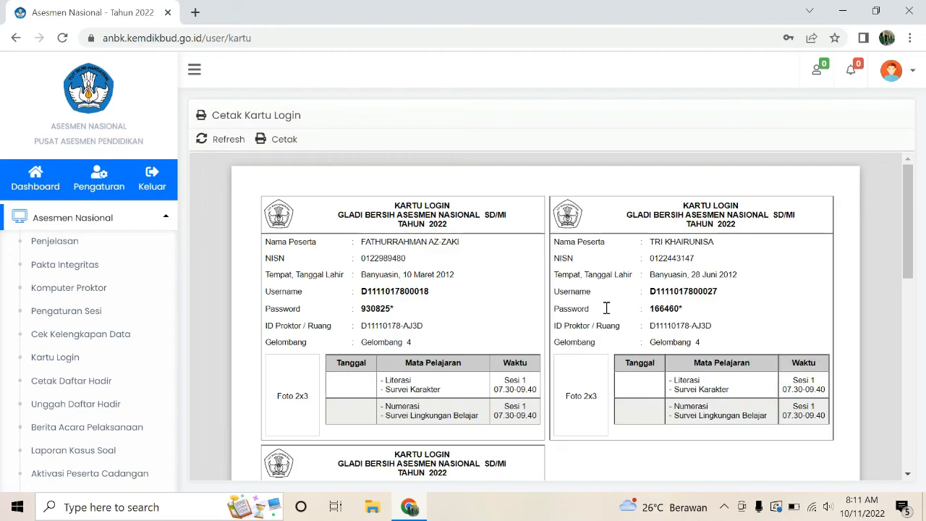
{"action": "scroll", "coordinate": [607, 309], "scroll_direction": "down", "scroll_amount": 10}
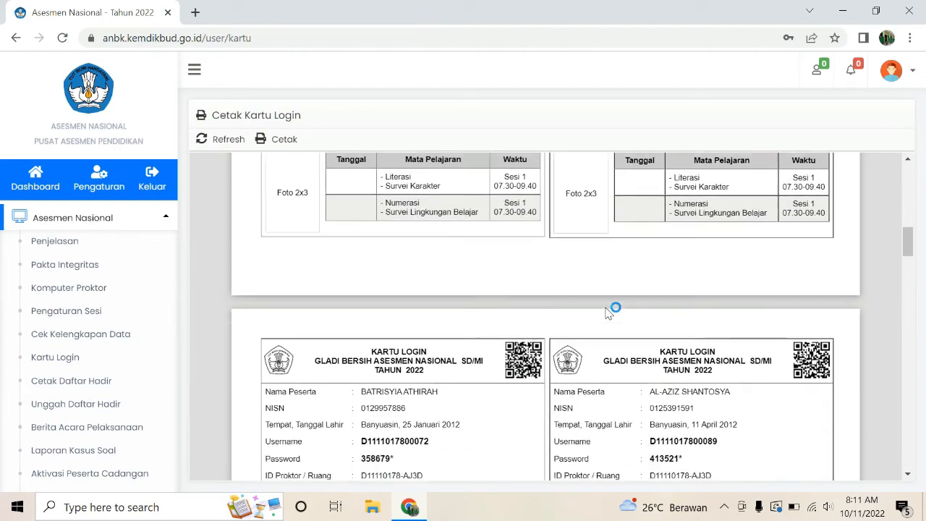
{"action": "scroll", "coordinate": [606, 311], "scroll_direction": "down", "scroll_amount": 10}
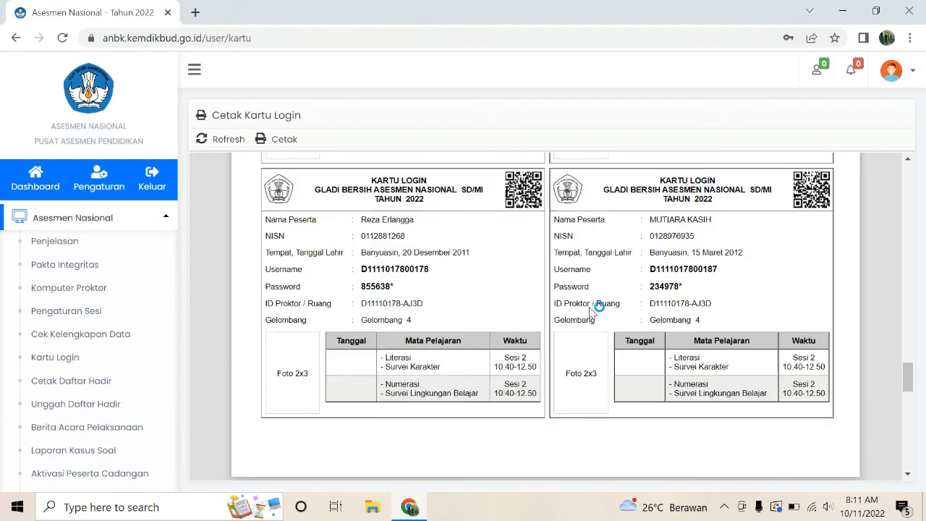
{"action": "scroll", "coordinate": [591, 311], "scroll_direction": "down", "scroll_amount": 7}
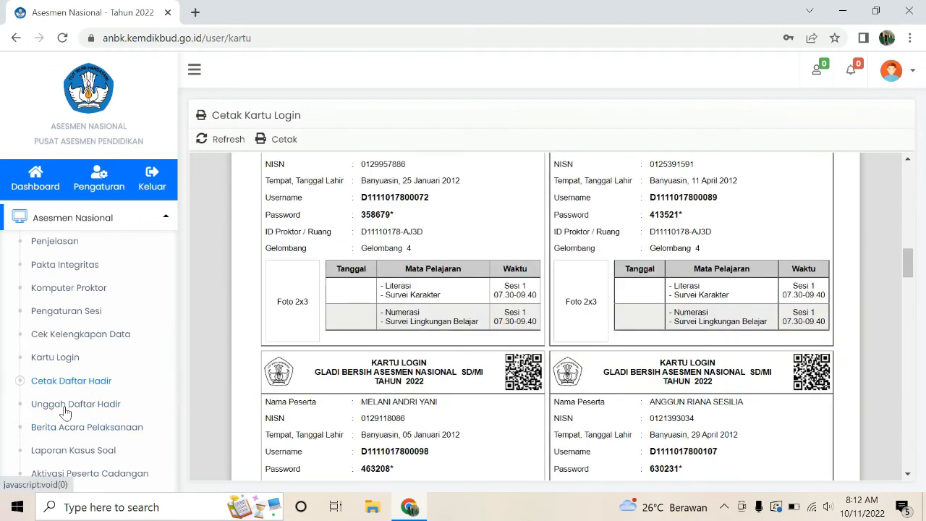
Step: In Cetak Daftar Hadir, try Literasi & Survei Karakter and Numerasi & Survei Lingkungan Belajar, then close
{"action": "left_click", "coordinate": [65, 407]}
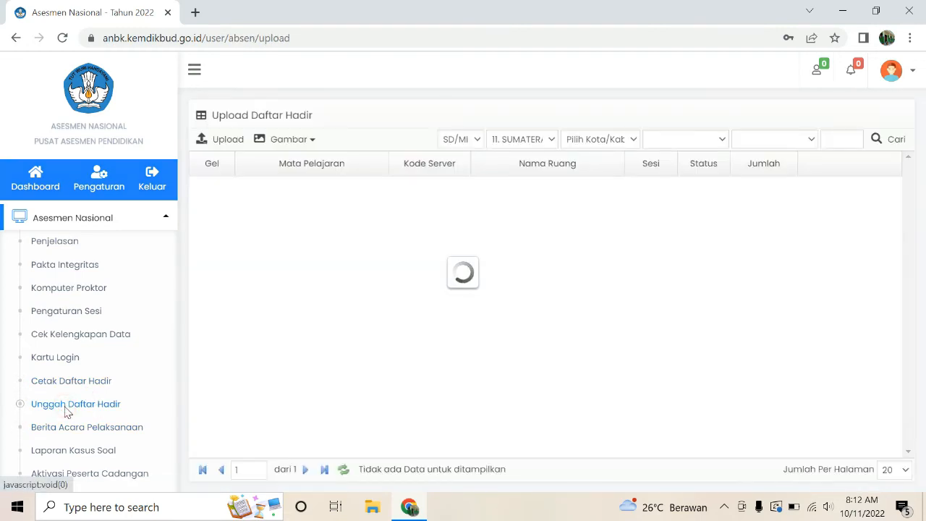
{"action": "left_click", "coordinate": [74, 383]}
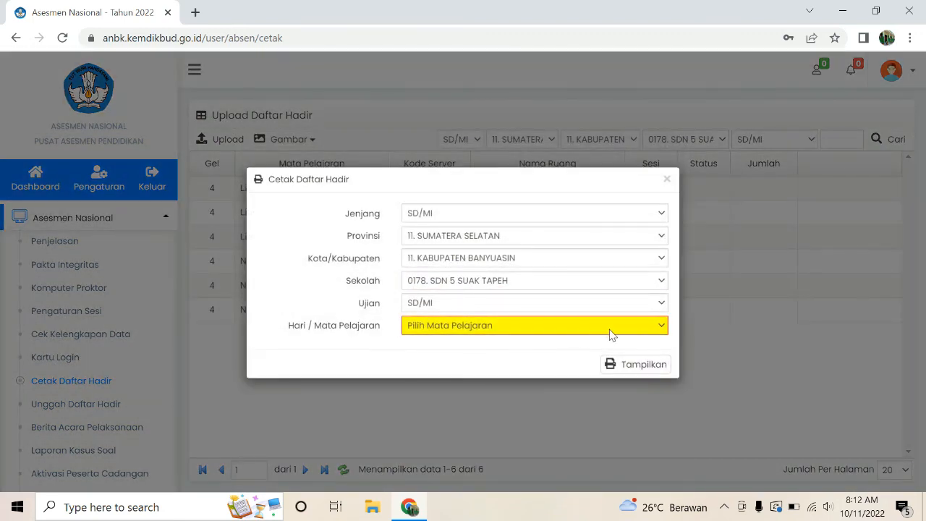
{"action": "left_click", "coordinate": [610, 332]}
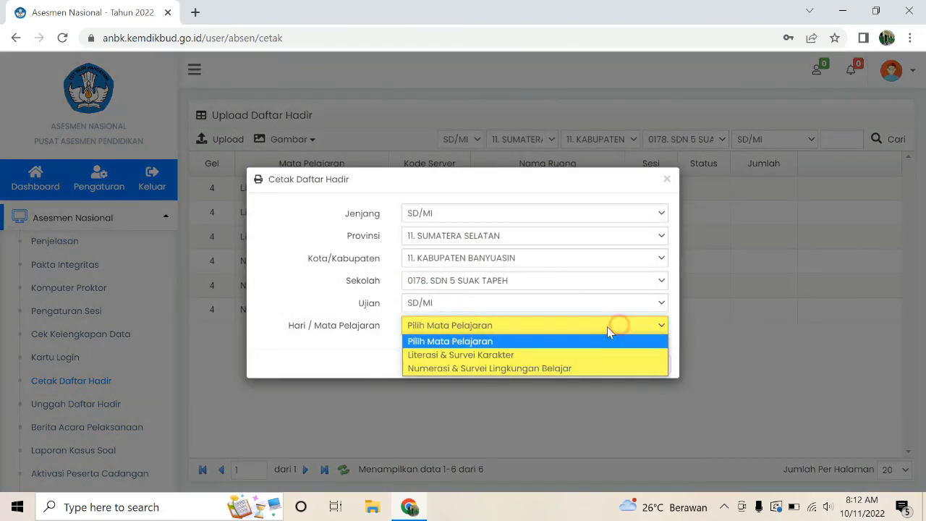
{"action": "left_click", "coordinate": [519, 355]}
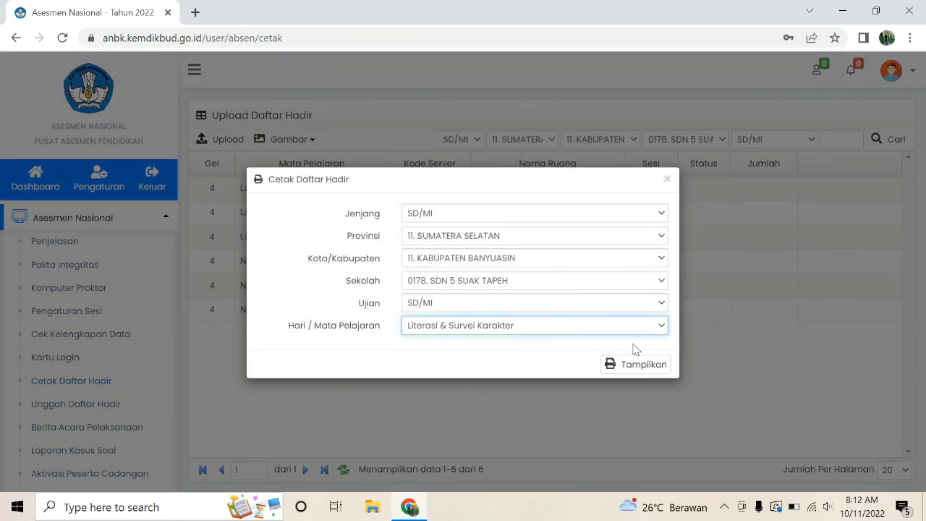
{"action": "left_click", "coordinate": [658, 325]}
{"action": "left_click", "coordinate": [532, 367]}
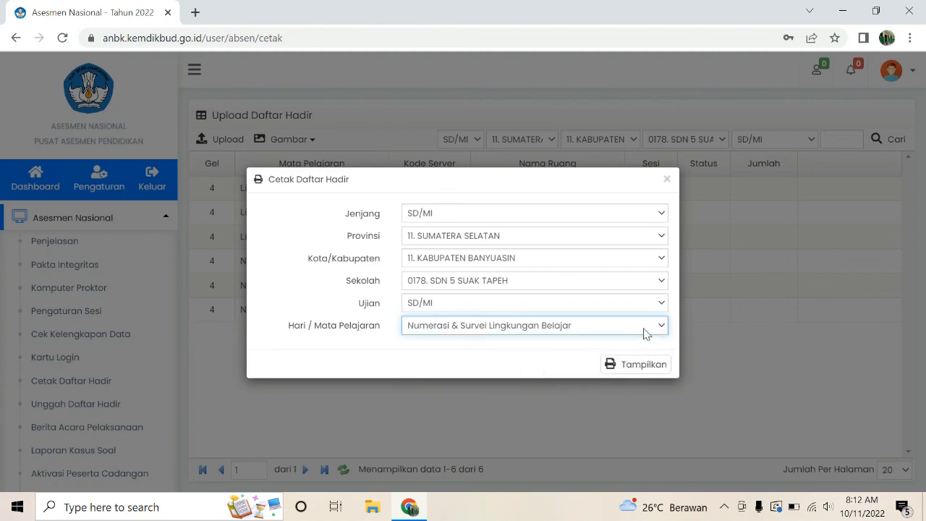
{"action": "left_click", "coordinate": [668, 180]}
{"action": "scroll", "coordinate": [109, 440], "scroll_direction": "down", "scroll_amount": 2}
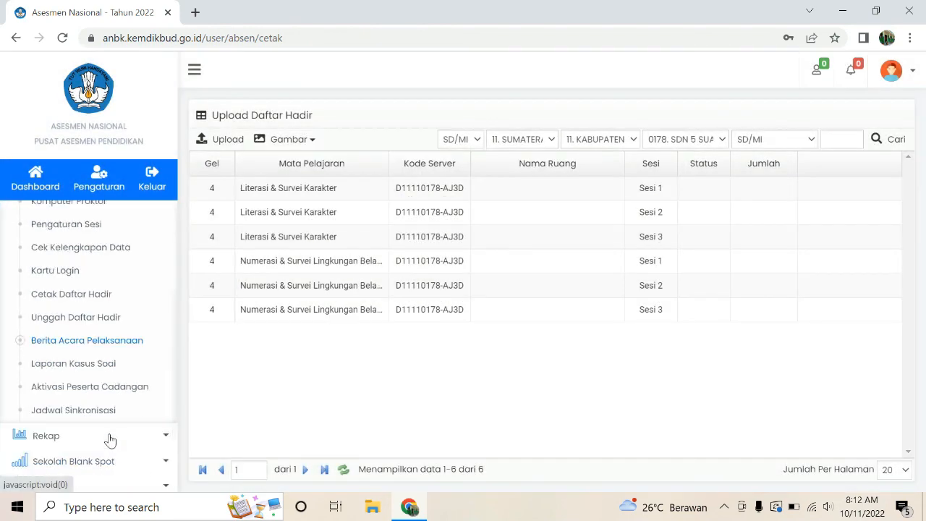
Step: Log out of the school's ANBK account using Keluar in the avatar menu
{"action": "scroll", "coordinate": [125, 361], "scroll_direction": "up", "scroll_amount": 3}
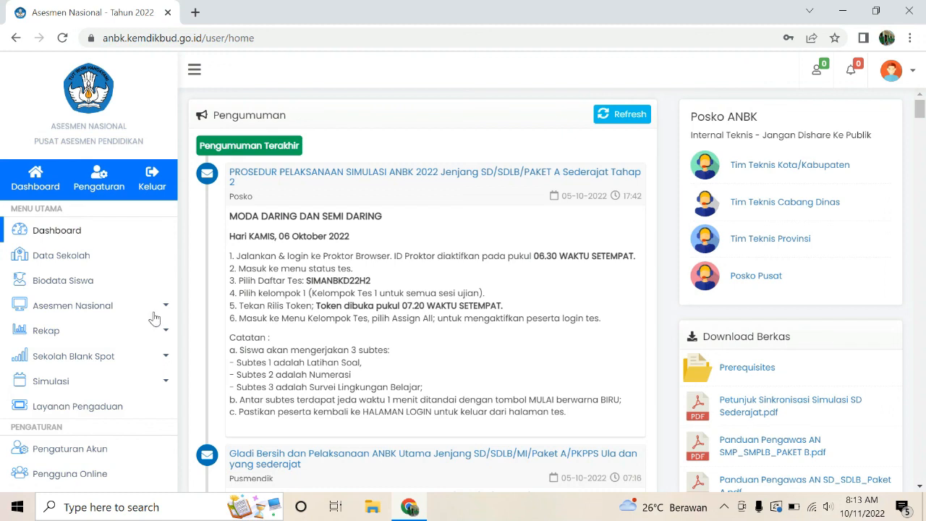
{"action": "left_click", "coordinate": [910, 76]}
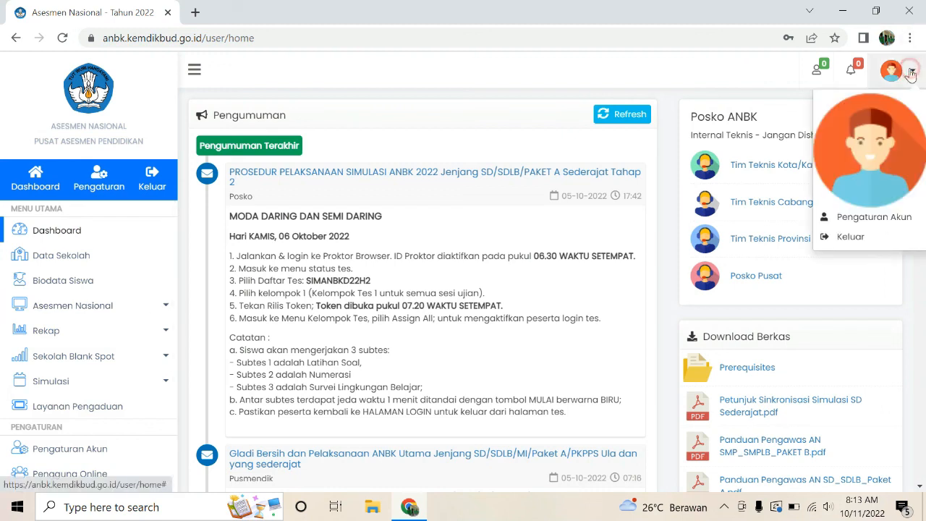
{"action": "left_click", "coordinate": [854, 239]}
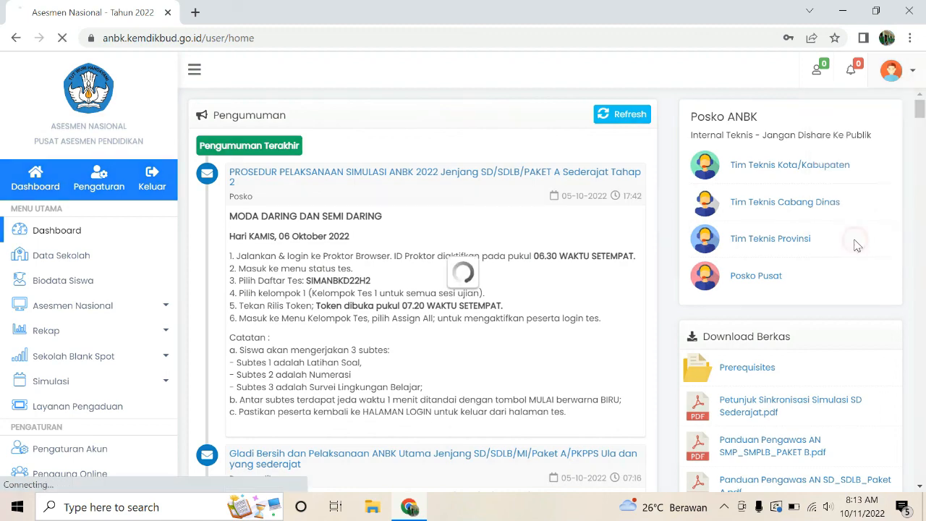